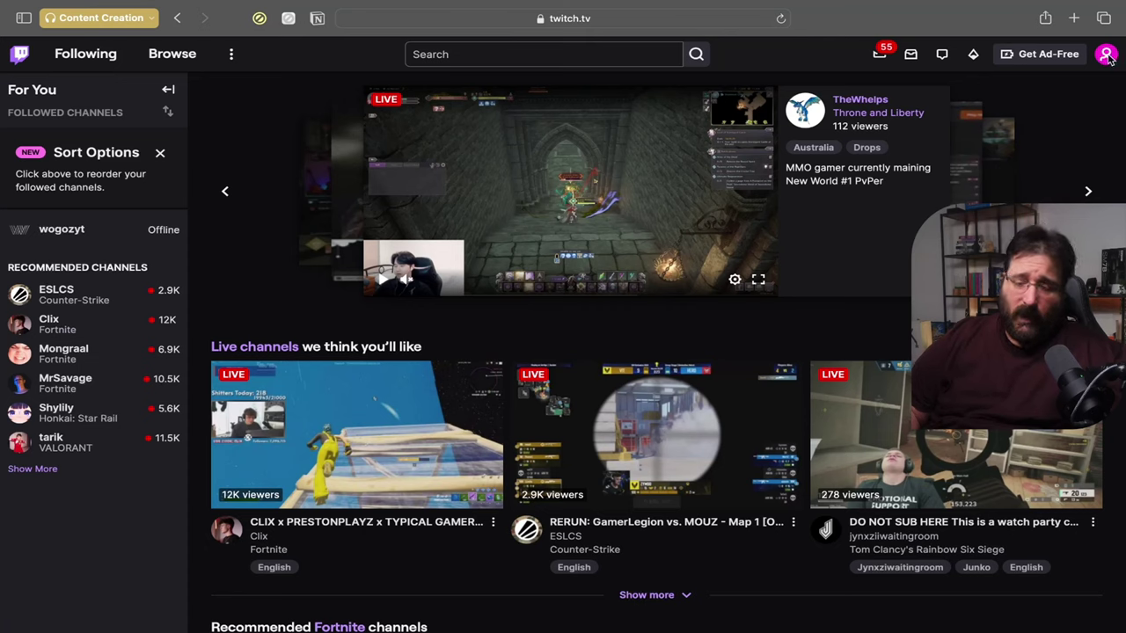
# Open the account settings and bring up the profile details with the username, display name and bio.
pyautogui.click(1106, 54)
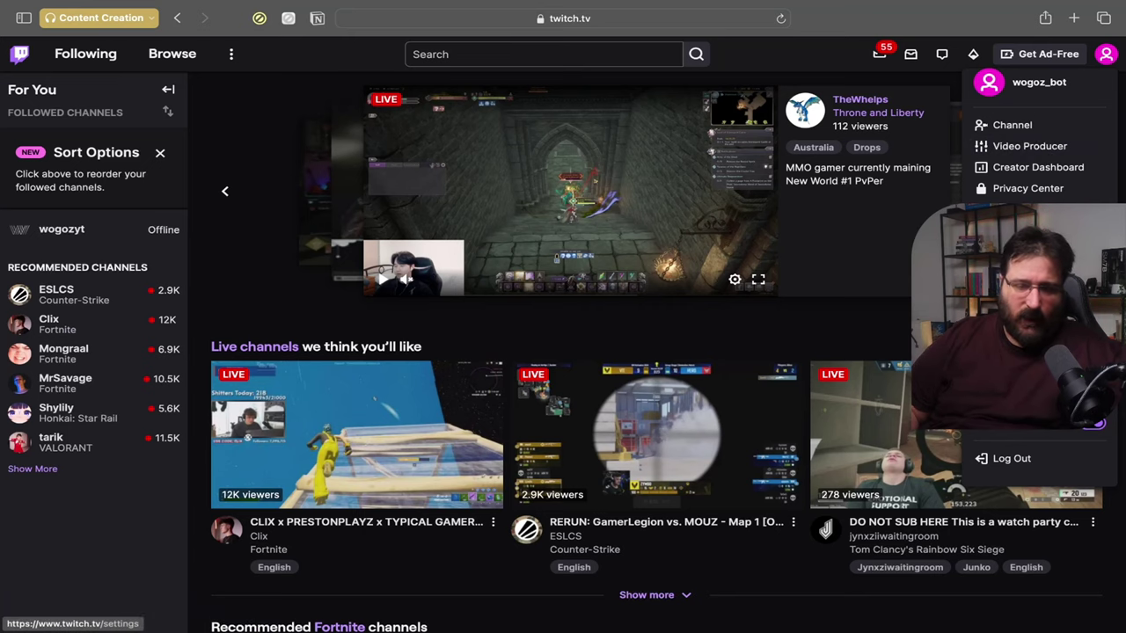
pyautogui.click(1012, 382)
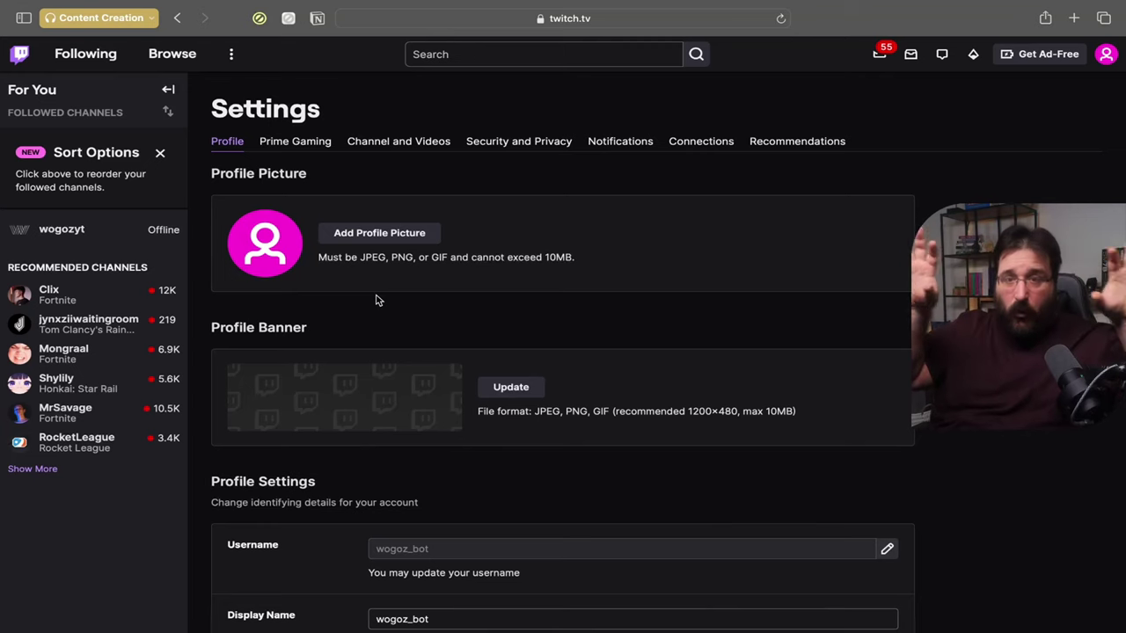
pyautogui.scroll(-5, 603, 462)
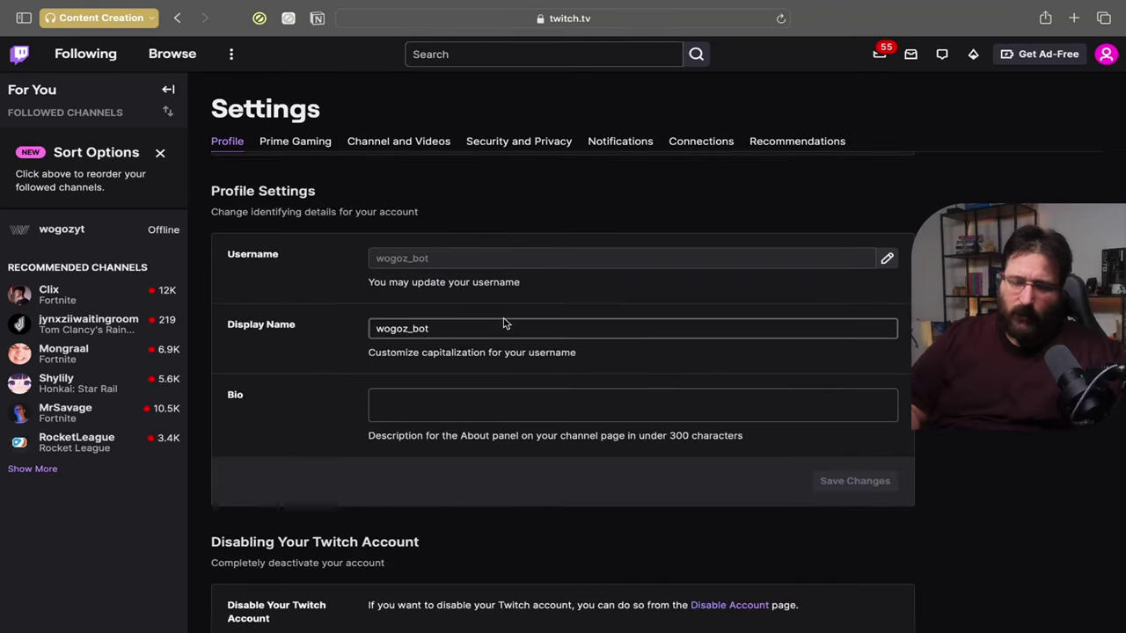
# Enter "I am a live stream" as the profile bio and save the changes.
pyautogui.click(456, 405)
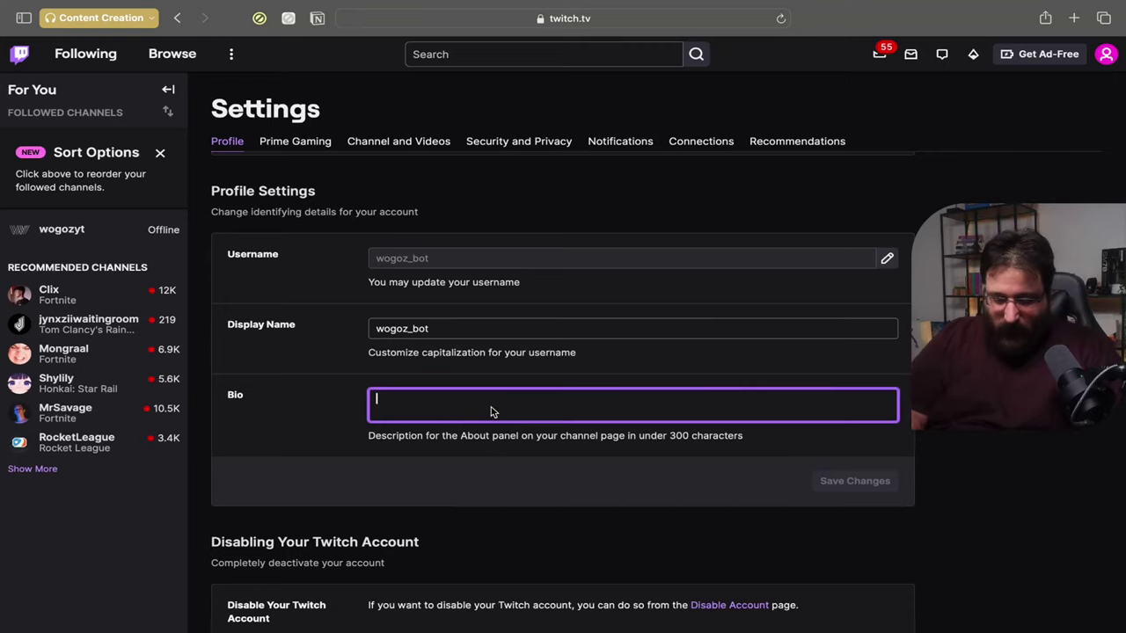
pyautogui.write('I m')
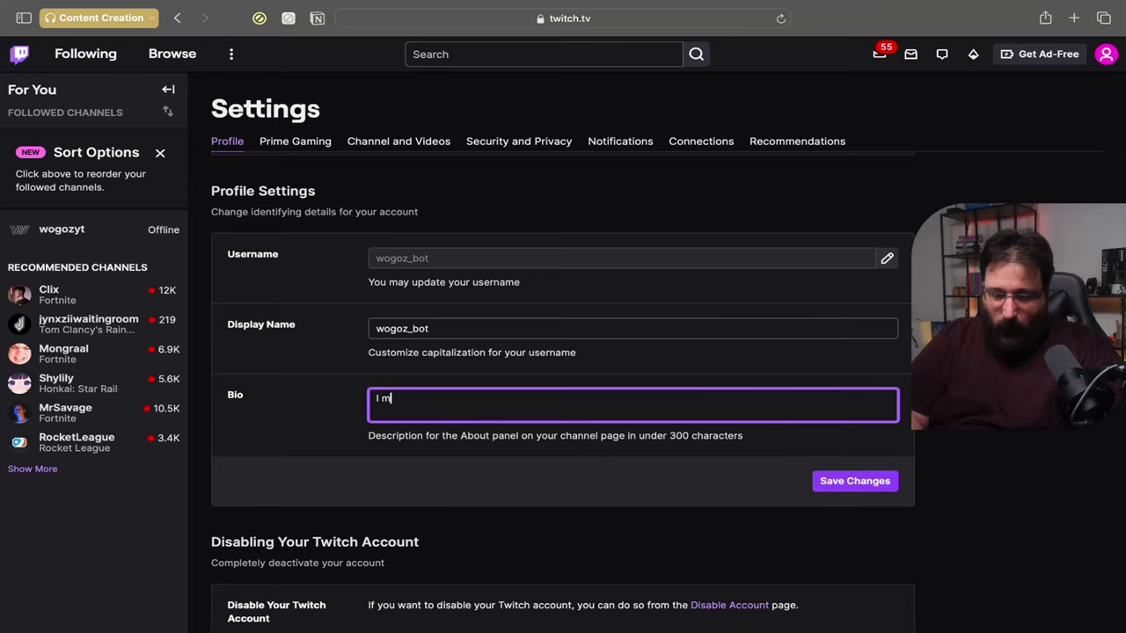
pyautogui.press('BackSpace')
pyautogui.write('am al')
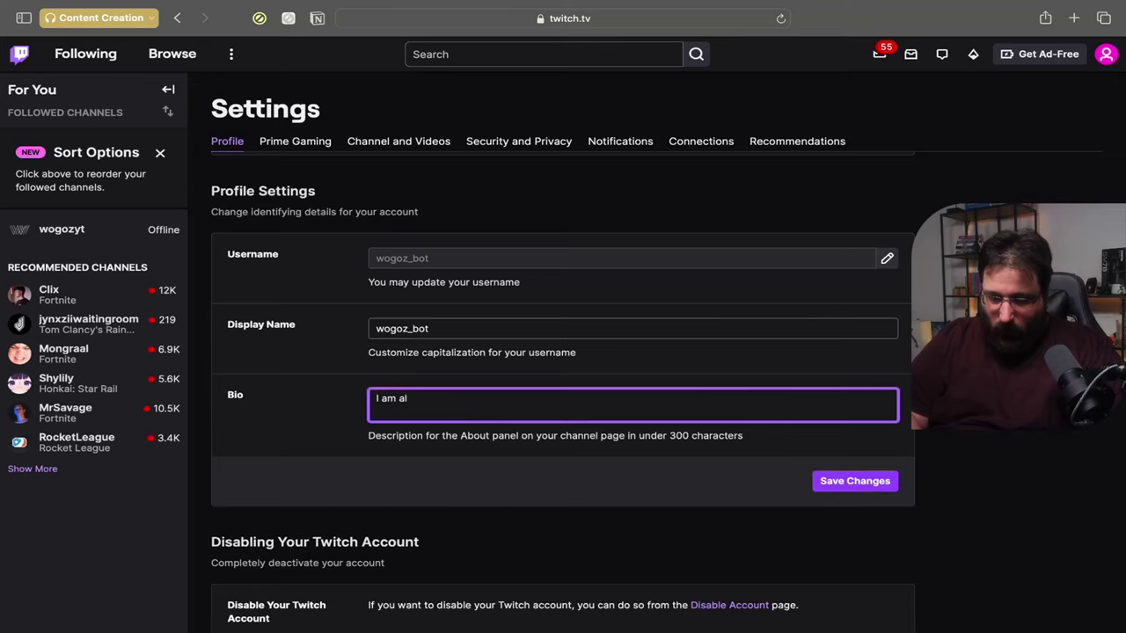
pyautogui.press('BackSpace')
pyautogui.write('lice str')
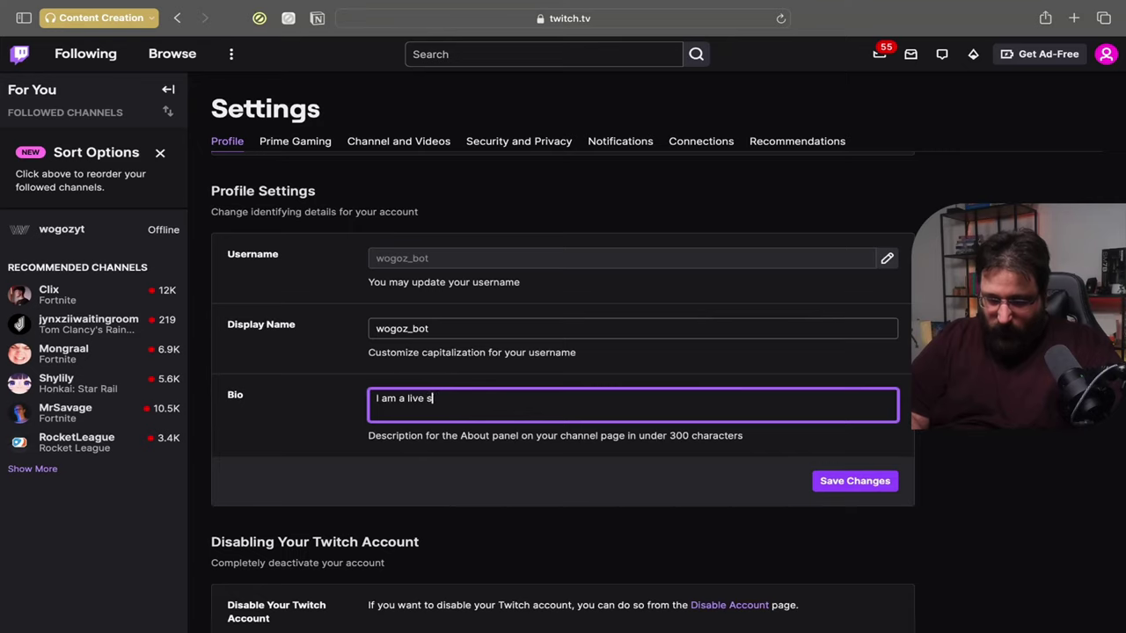
pyautogui.press('BackSpace')
pyautogui.write('eam')
pyautogui.press('BackSpace')
pyautogui.press('BackSpace')
pyautogui.press('BackSpace')
pyautogui.write('ream')
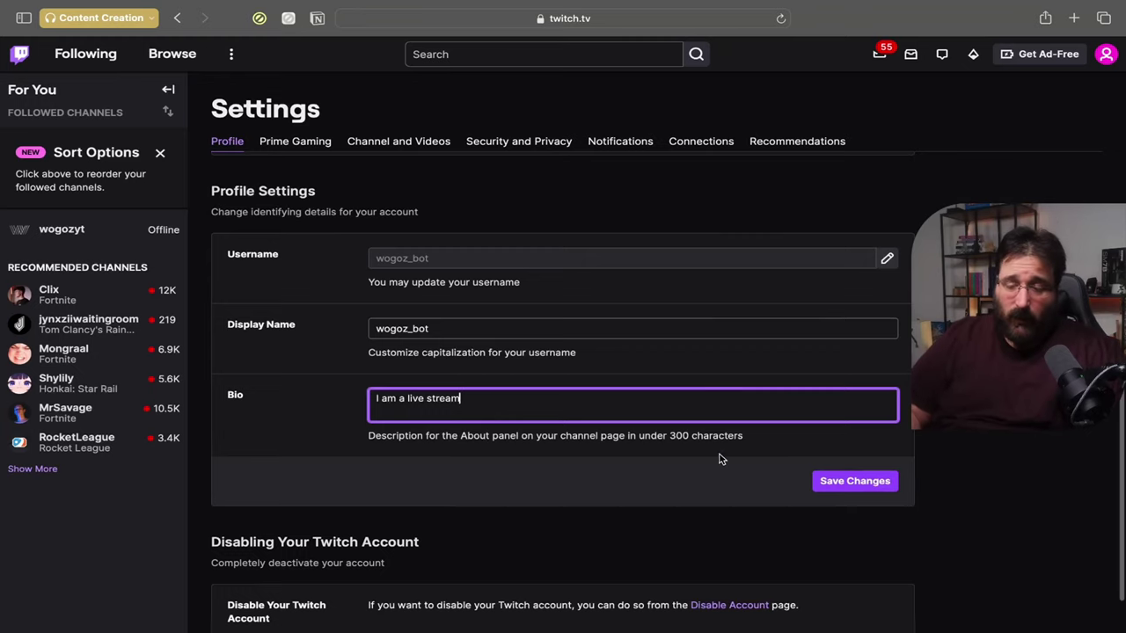
pyautogui.click(868, 483)
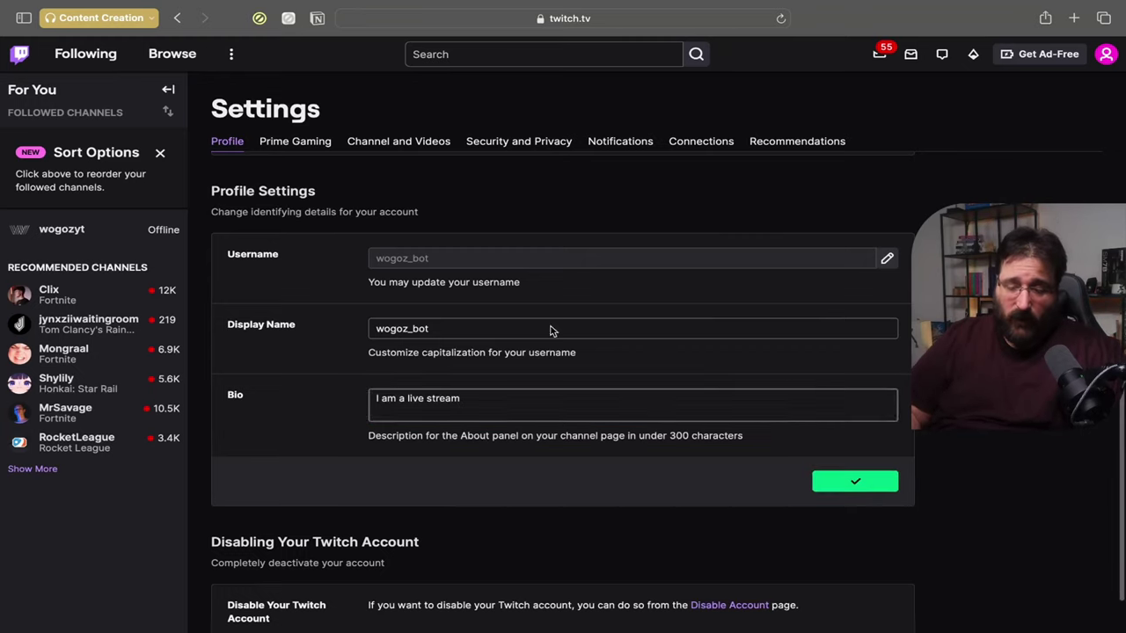
# Look over the remaining profile settings and view the Prime Gaming settings.
pyautogui.scroll(-1, 349, 361)
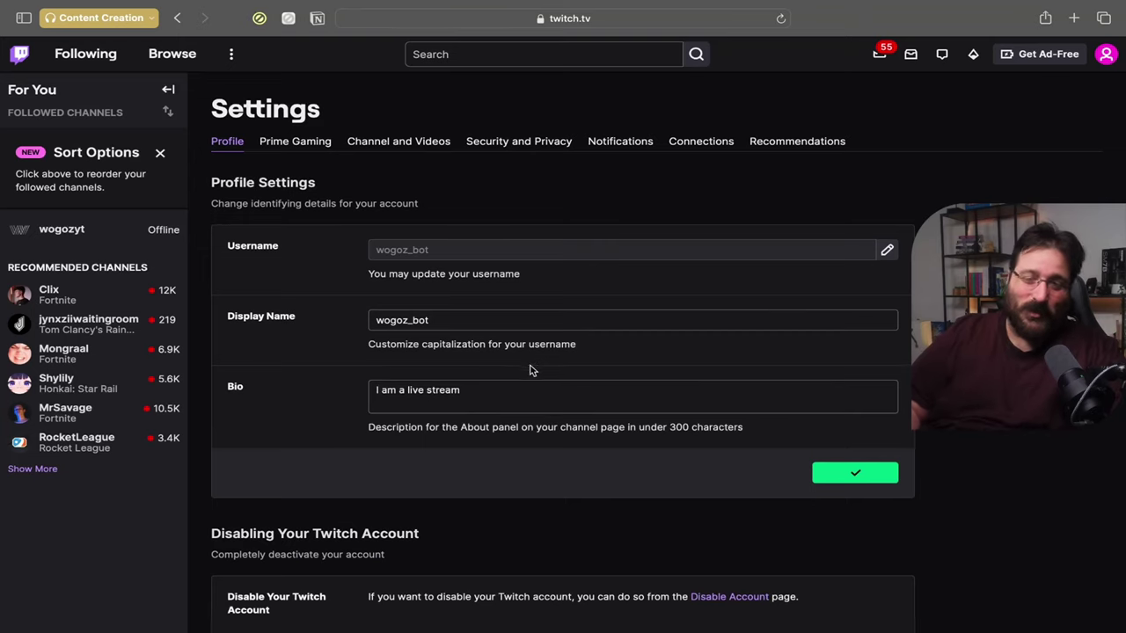
pyautogui.scroll(-1, 544, 398)
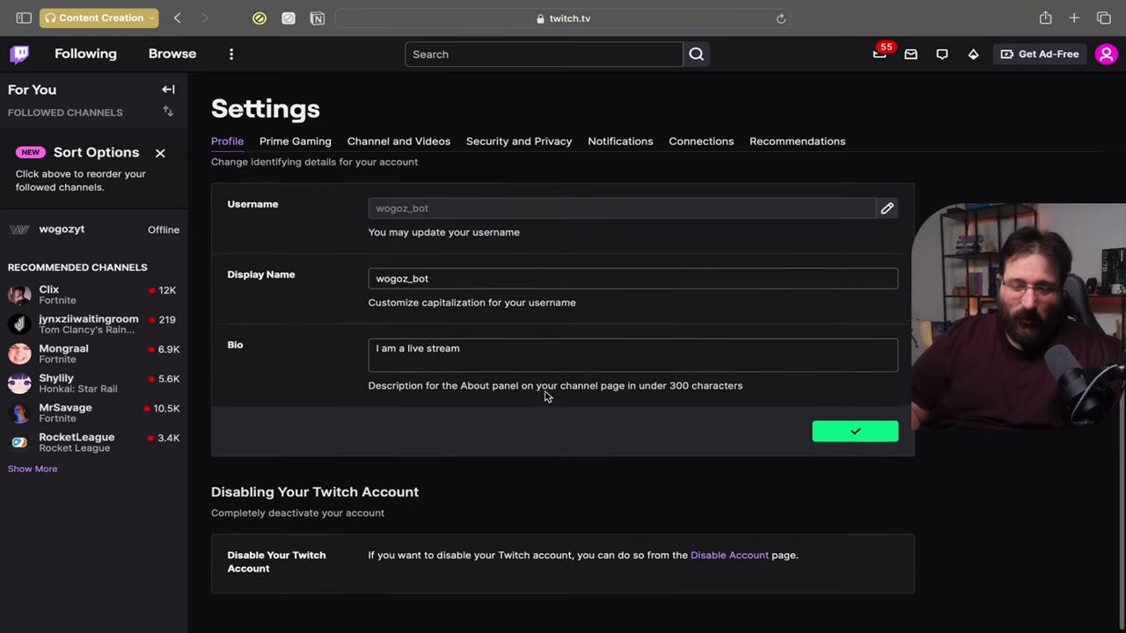
pyautogui.scroll(8, 546, 396)
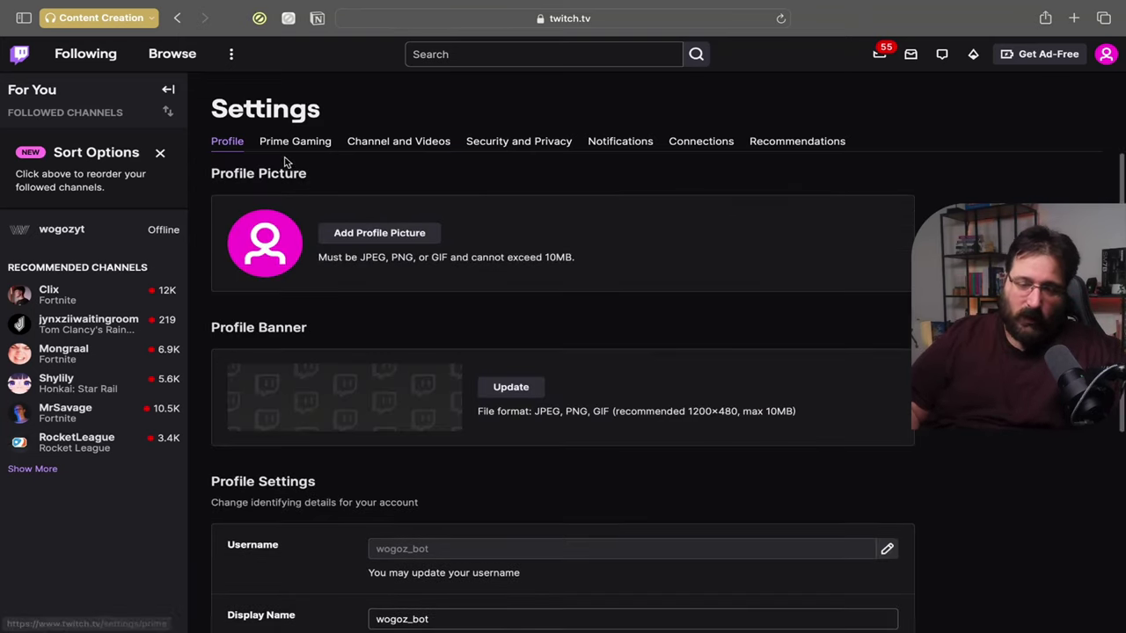
pyautogui.click(308, 141)
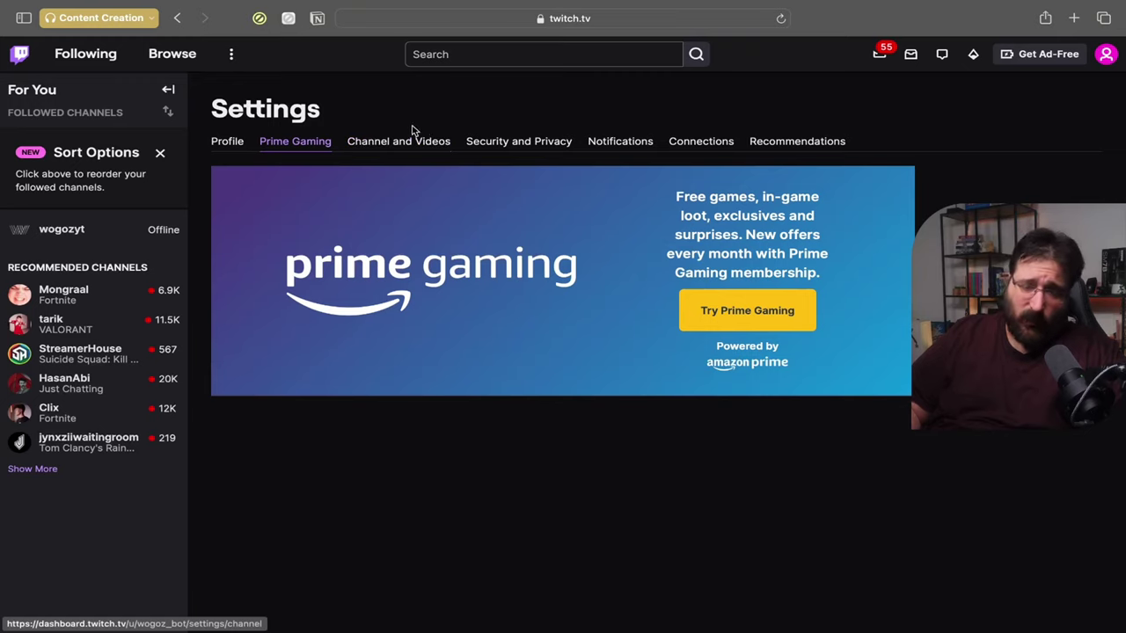
# Review the Security and Privacy settings, from contact and two-factor authentication to blocked users, story mentions, whispers and badge options.
pyautogui.click(483, 144)
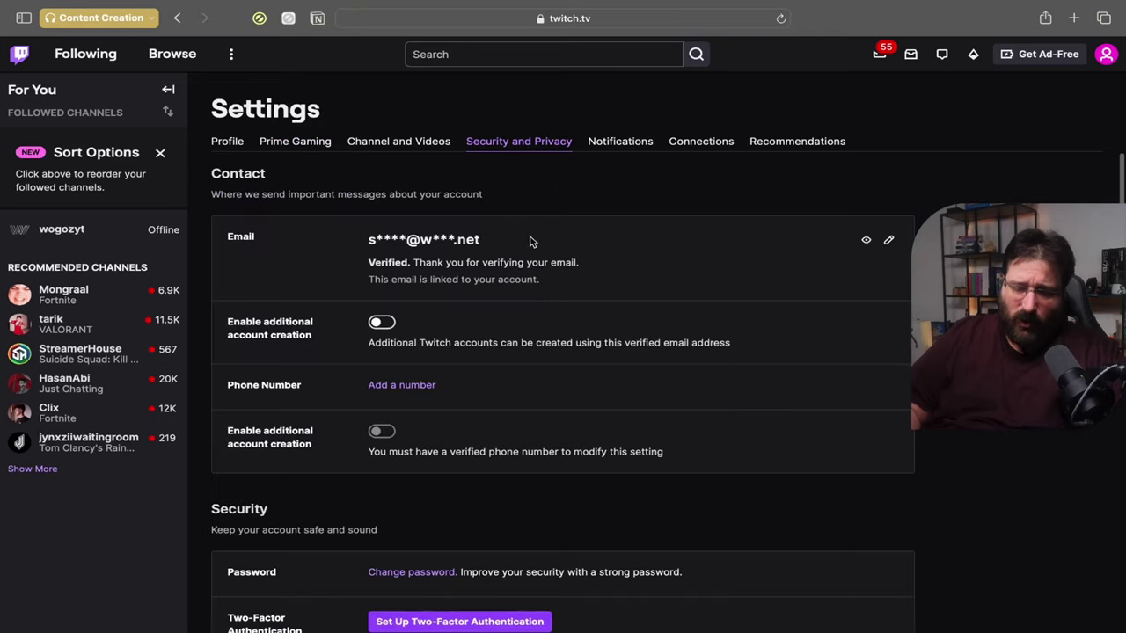
pyautogui.scroll(-1, 566, 334)
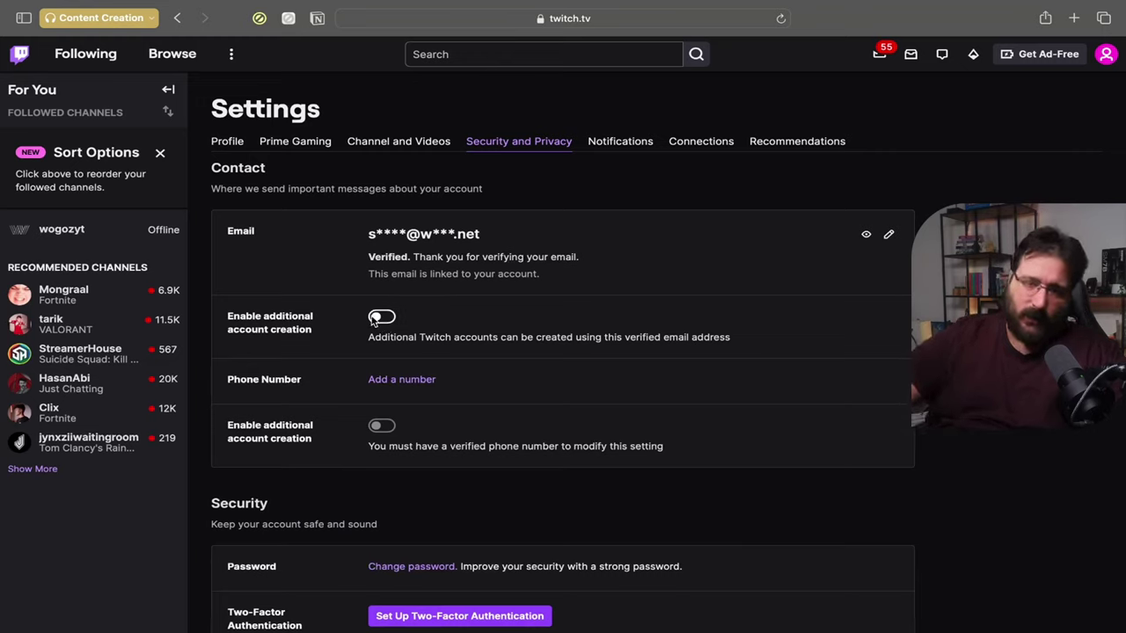
pyautogui.scroll(-3, 522, 467)
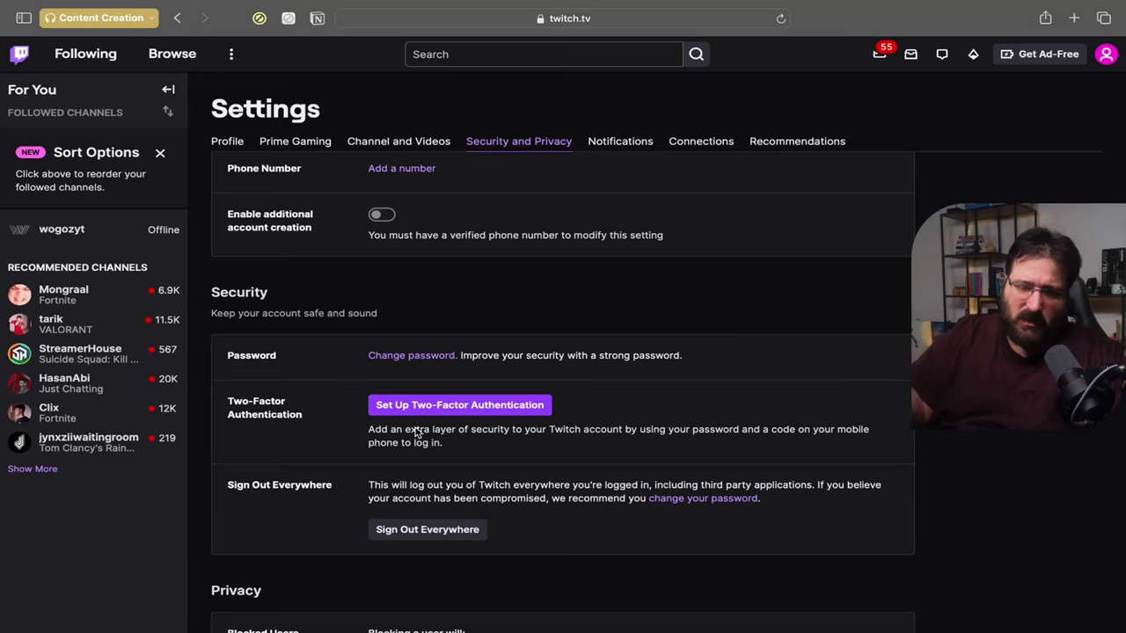
pyautogui.scroll(-5, 418, 430)
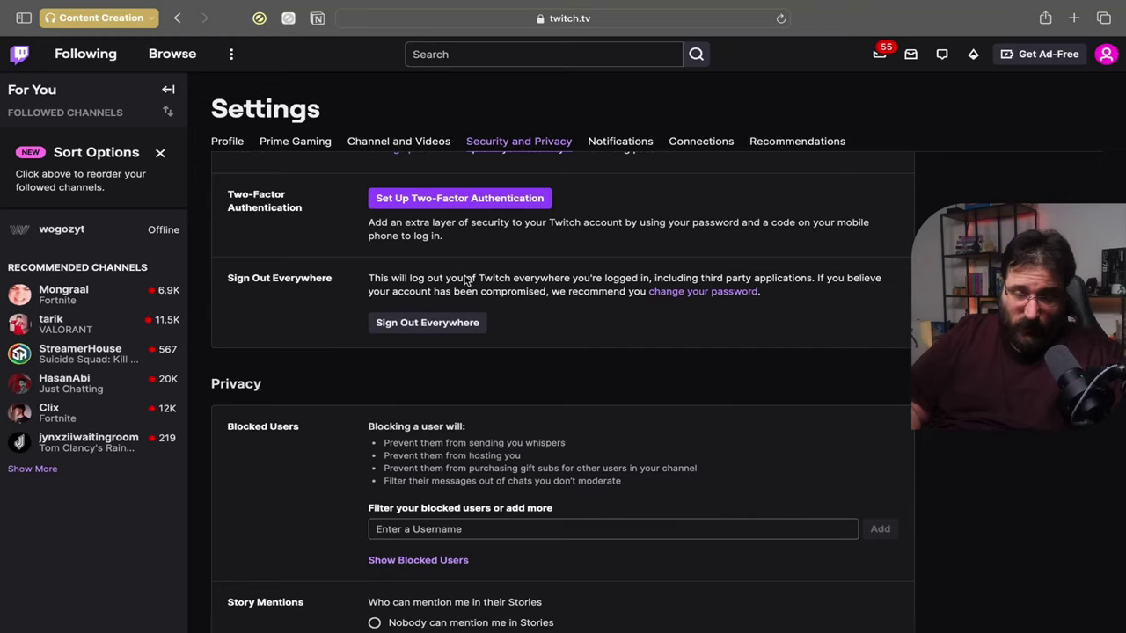
pyautogui.scroll(-2, 699, 528)
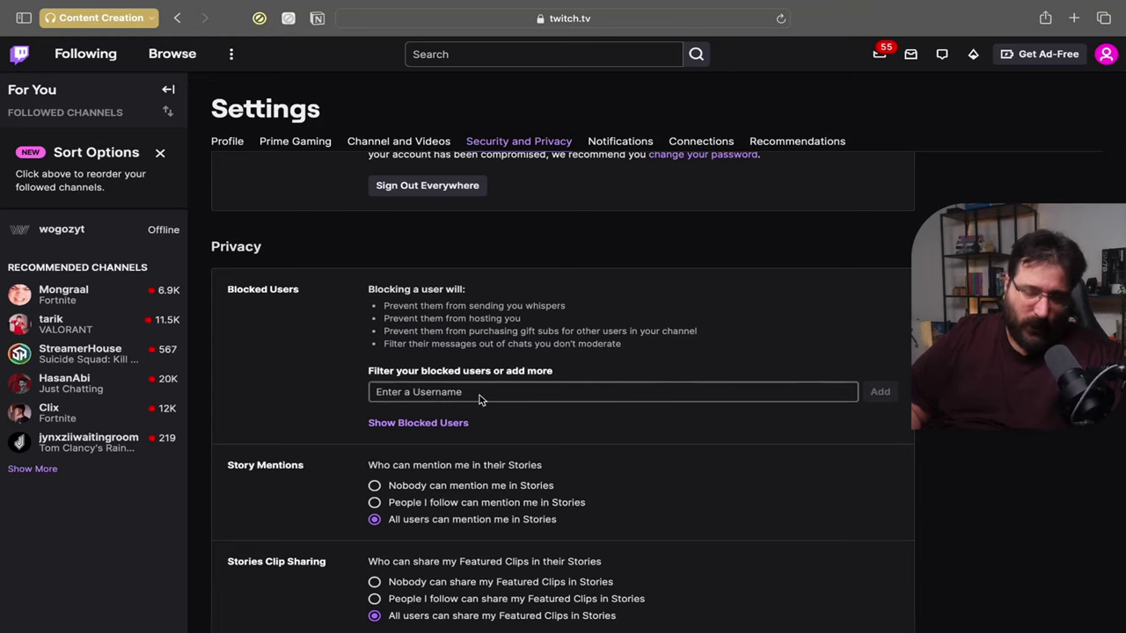
pyautogui.scroll(-3, 479, 397)
pyautogui.scroll(-4, 563, 378)
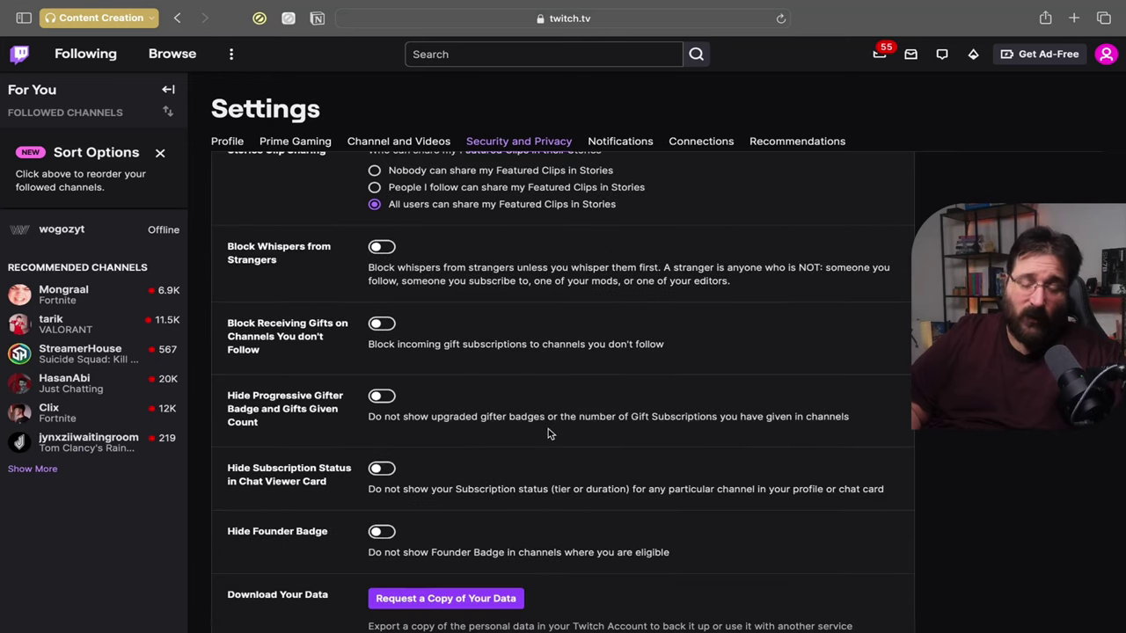
pyautogui.scroll(-1, 547, 431)
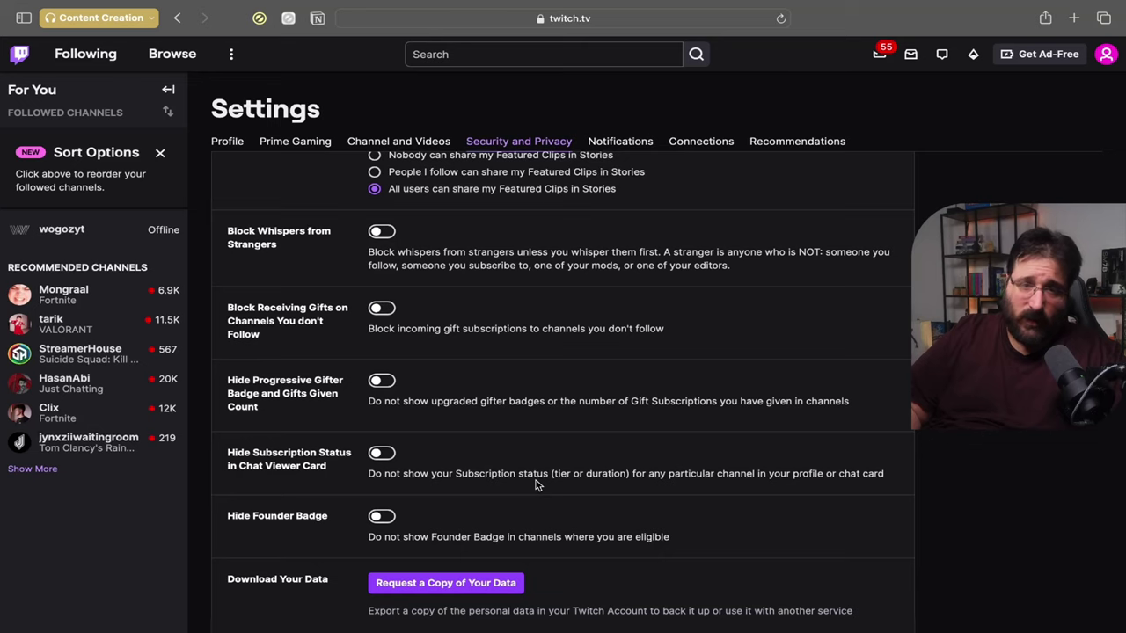
# Examine the notification settings, the recommended account connections such as Steam and YouTube, and the recommendation feedback.
pyautogui.click(618, 143)
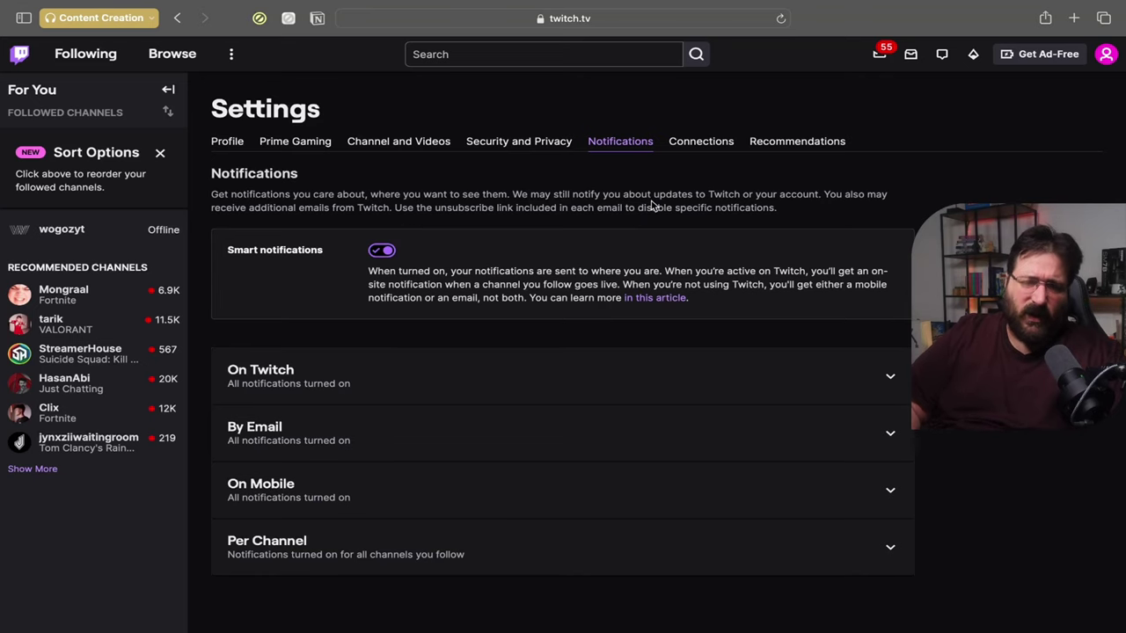
pyautogui.click(703, 142)
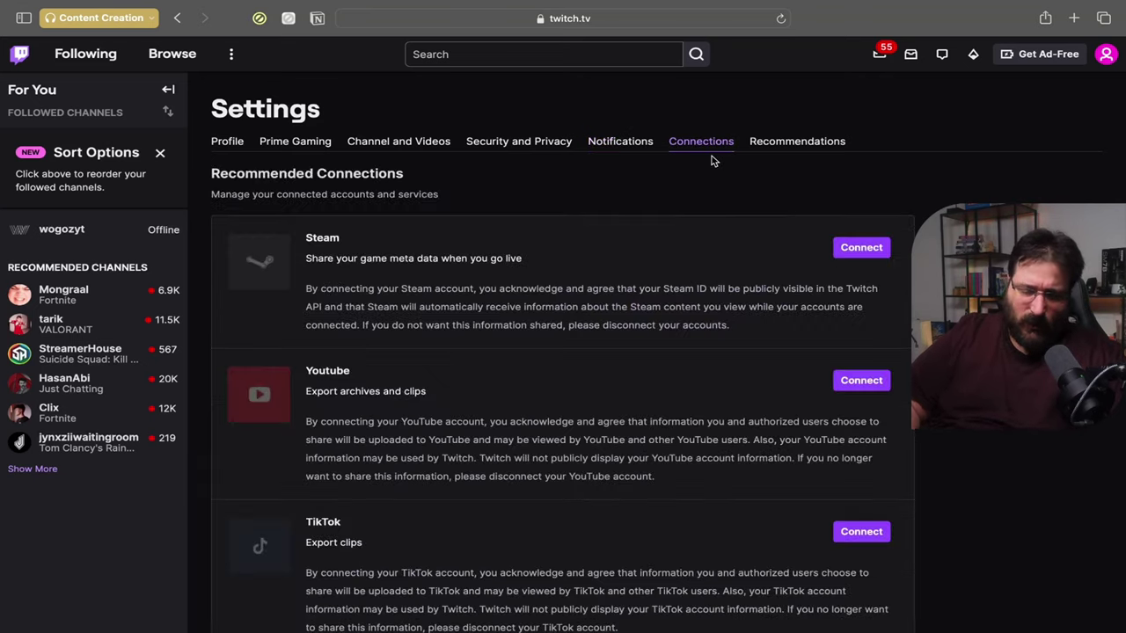
pyautogui.scroll(-1, 675, 348)
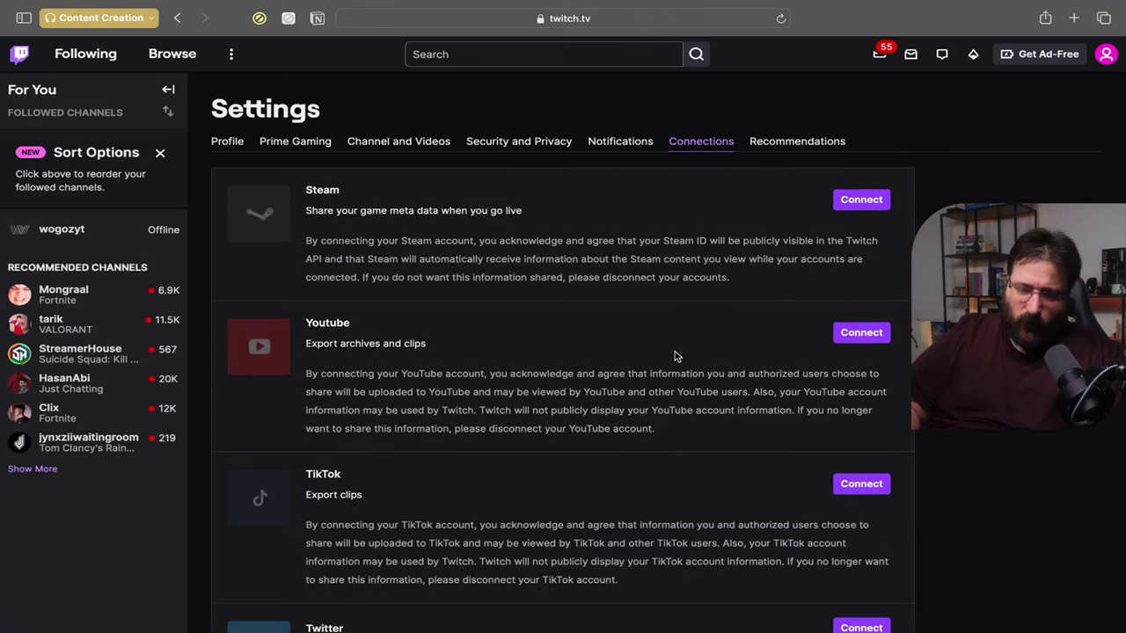
pyautogui.scroll(-5, 558, 349)
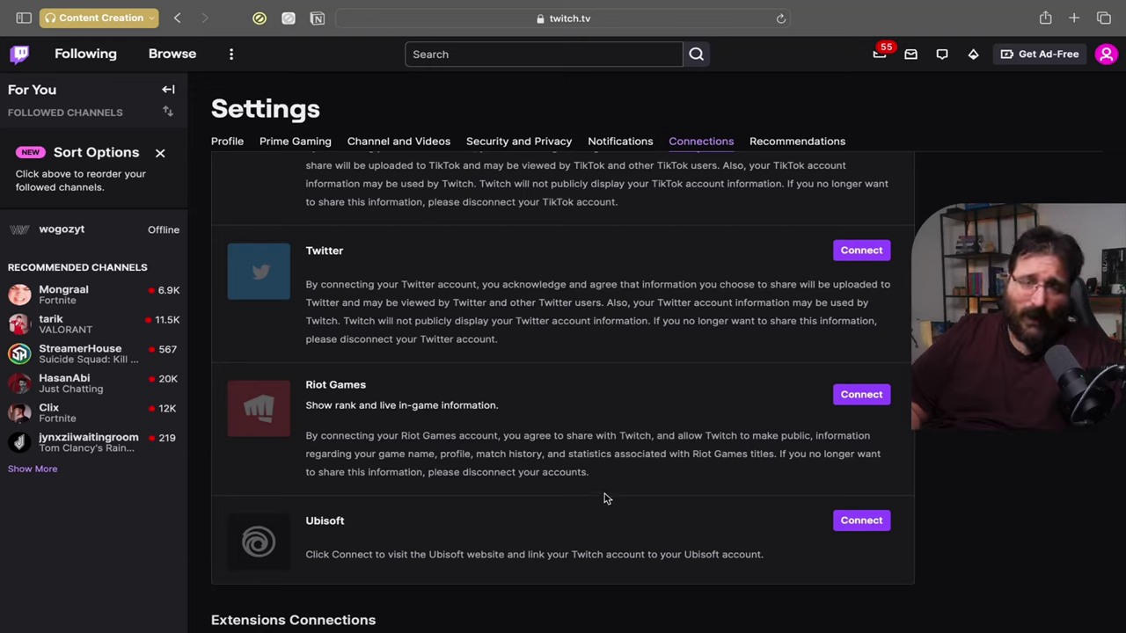
pyautogui.scroll(-1, 605, 497)
pyautogui.scroll(5, 606, 497)
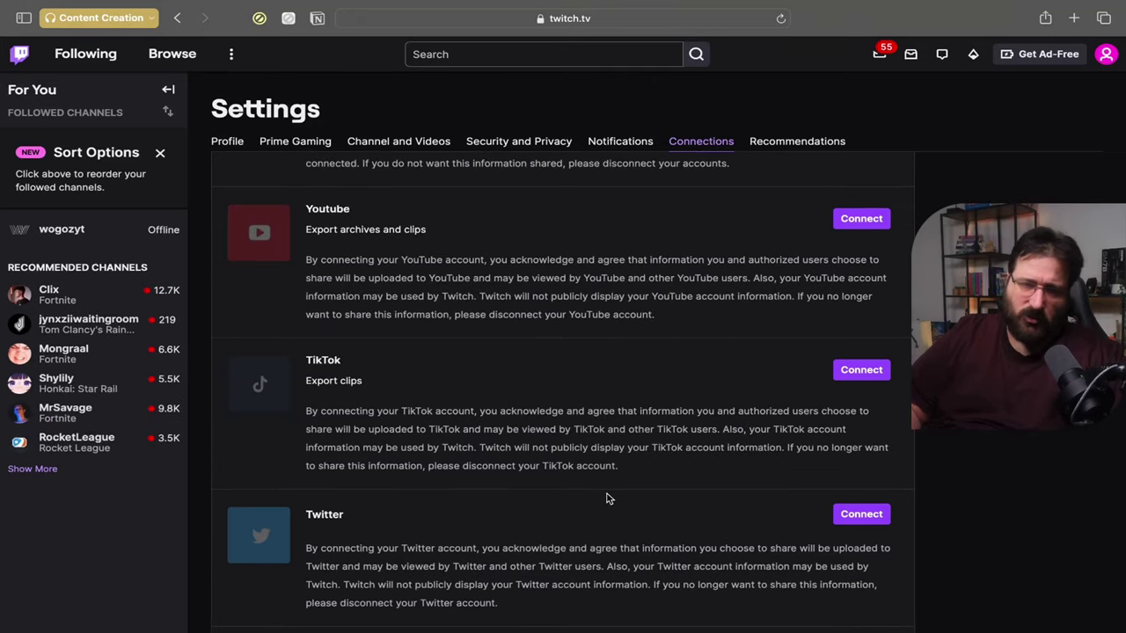
pyautogui.scroll(3, 611, 499)
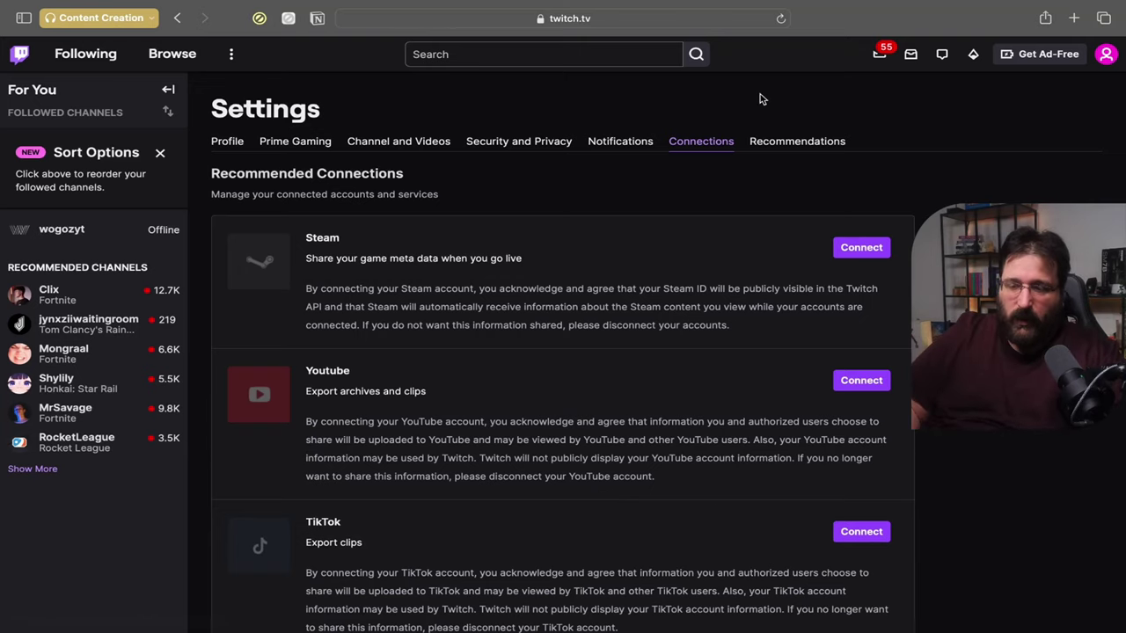
pyautogui.click(791, 150)
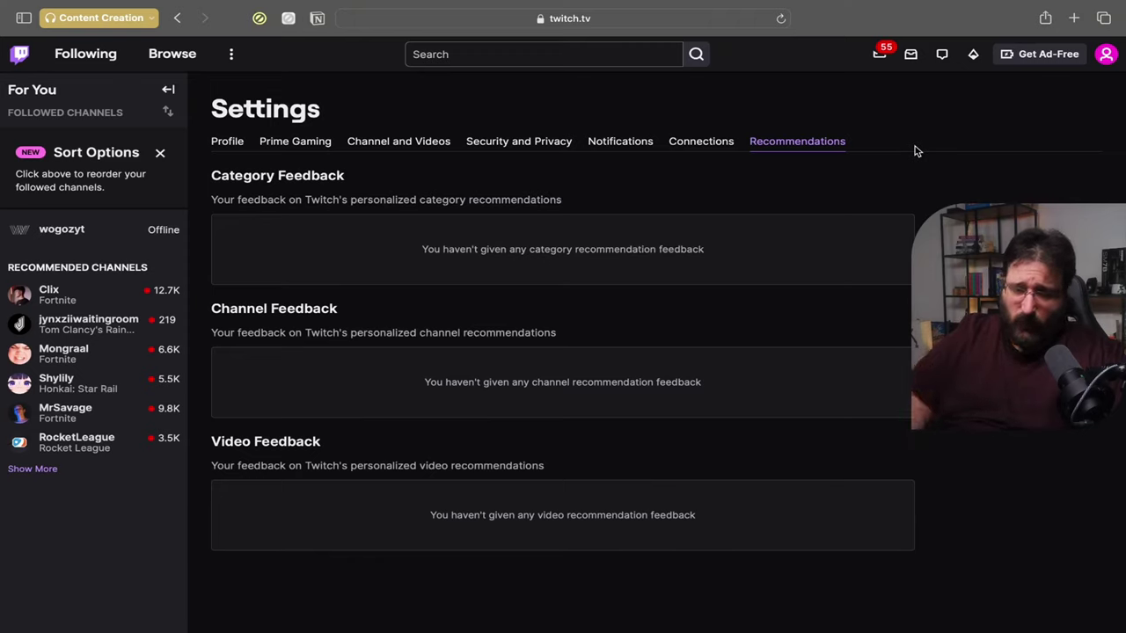
# Open the Creator Dashboard from the account options, and hide and restore its navigation sidebar.
pyautogui.click(1102, 56)
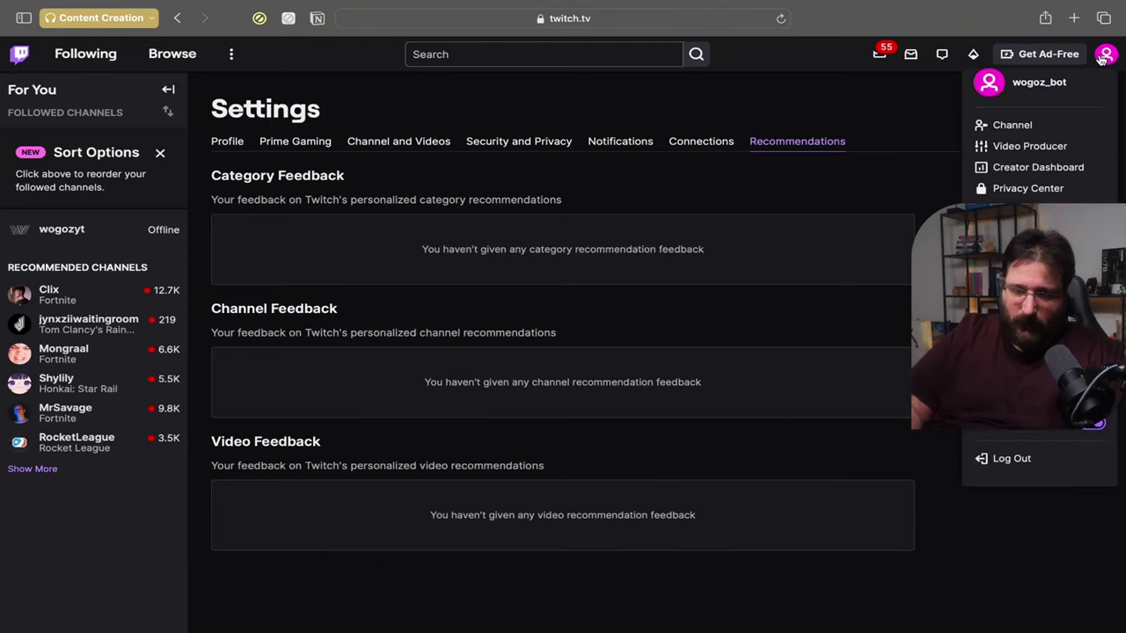
pyautogui.click(1054, 180)
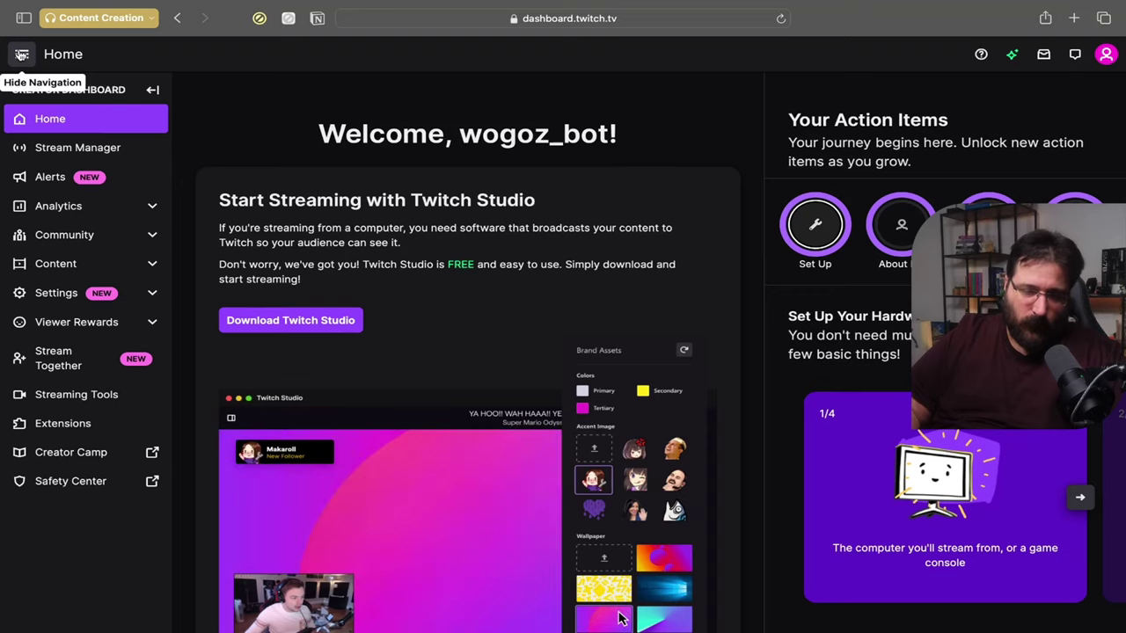
pyautogui.click(22, 53)
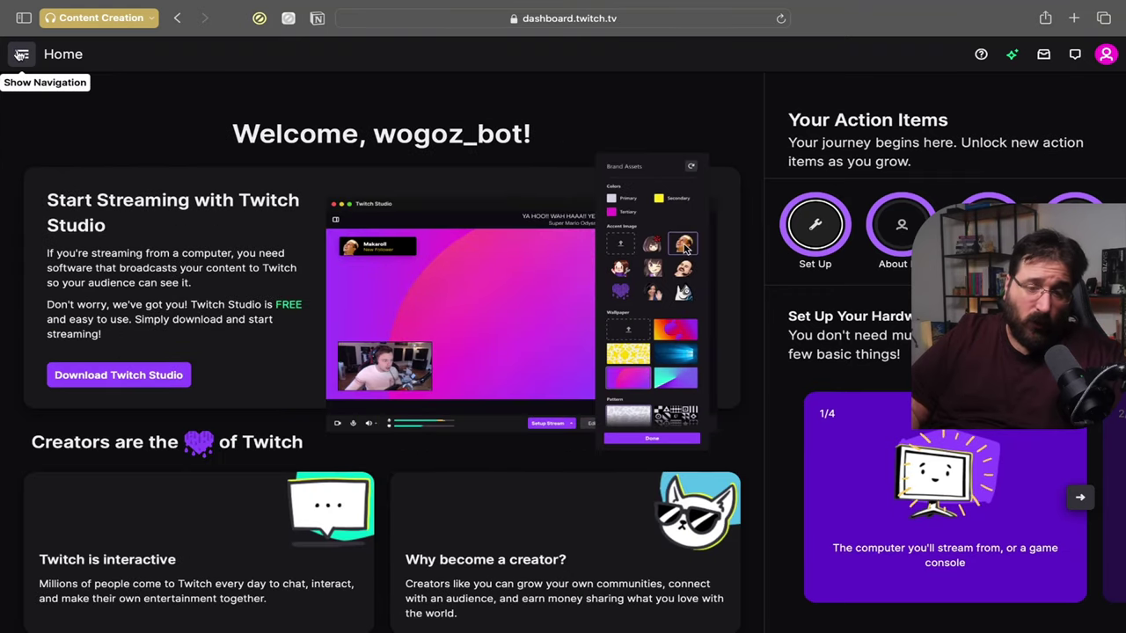
pyautogui.click(22, 54)
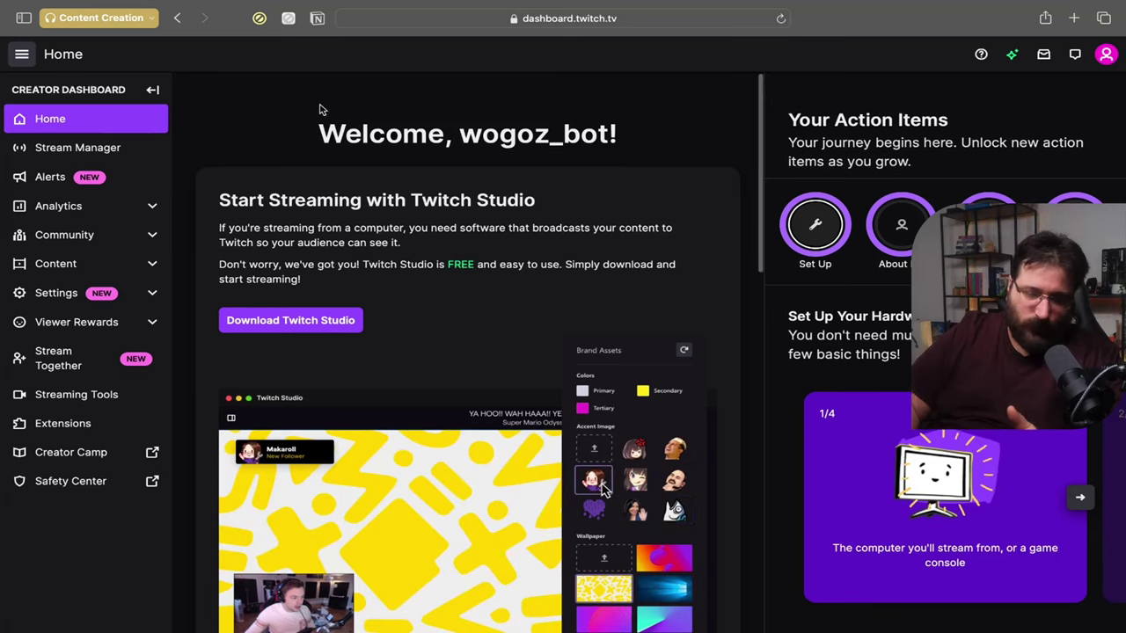
# Open the Stream Manager and put its Quick Actions into edit mode.
pyautogui.click(20, 148)
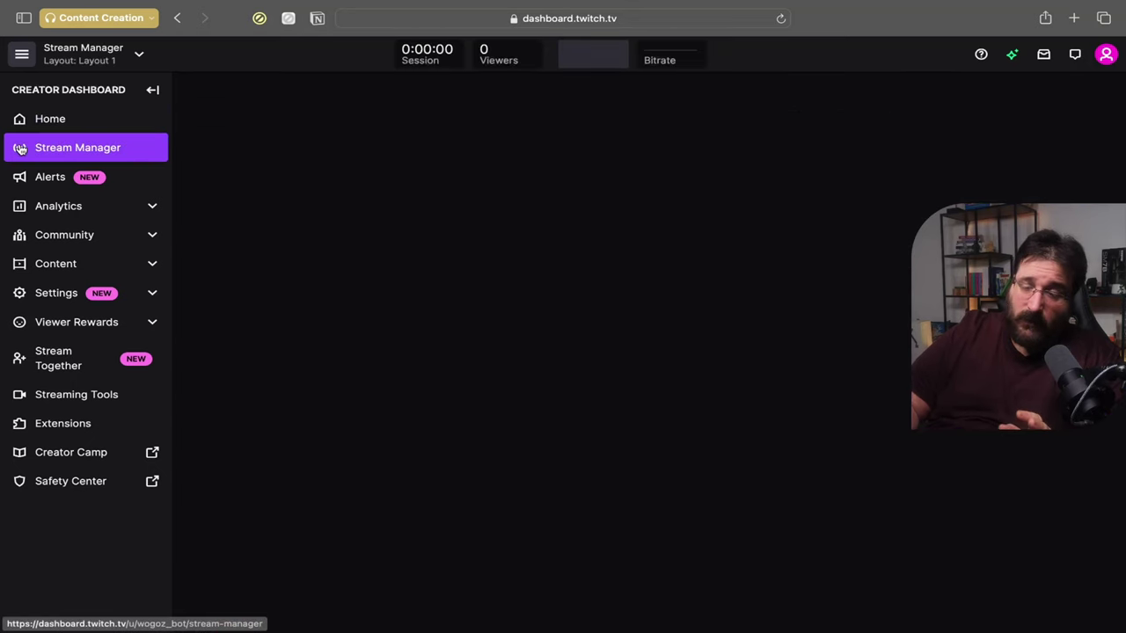
pyautogui.press('Escape')
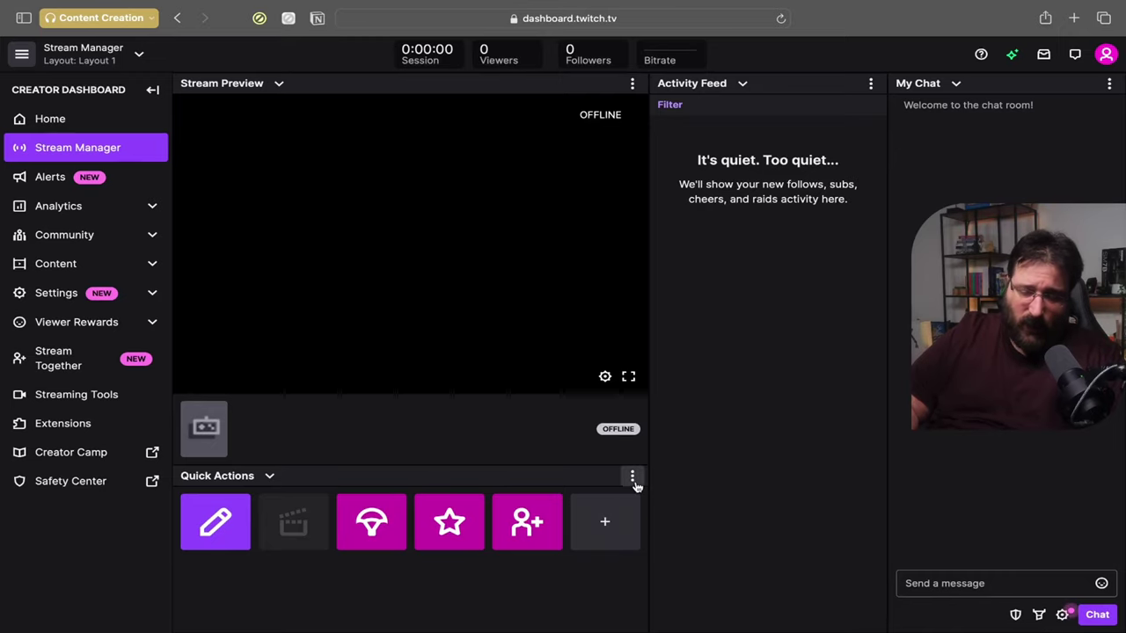
pyautogui.click(632, 478)
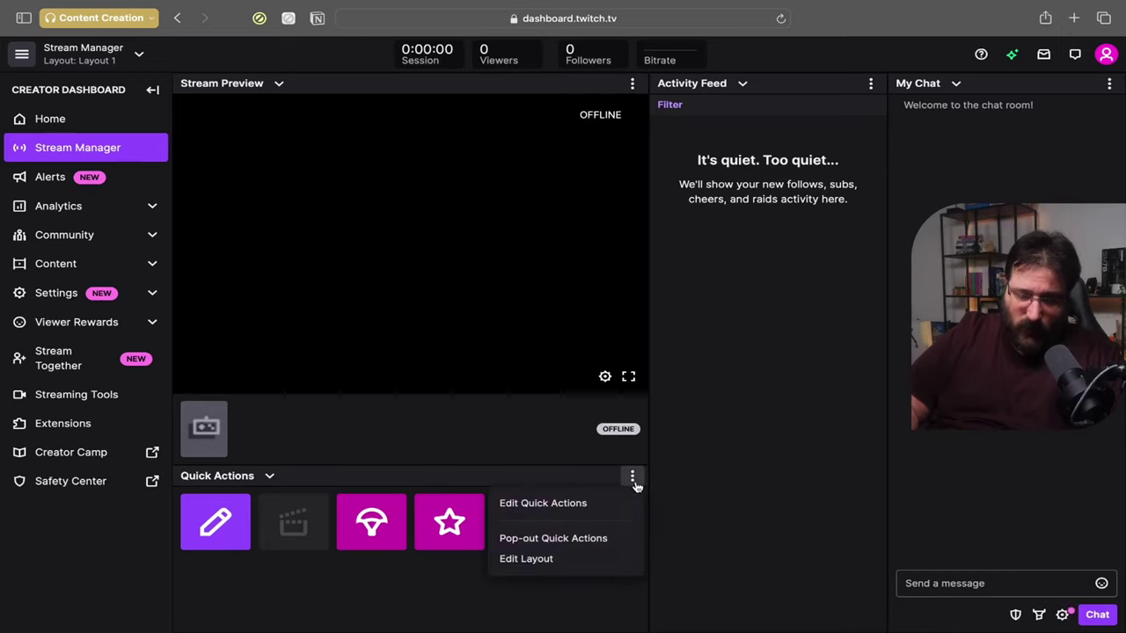
pyautogui.click(572, 506)
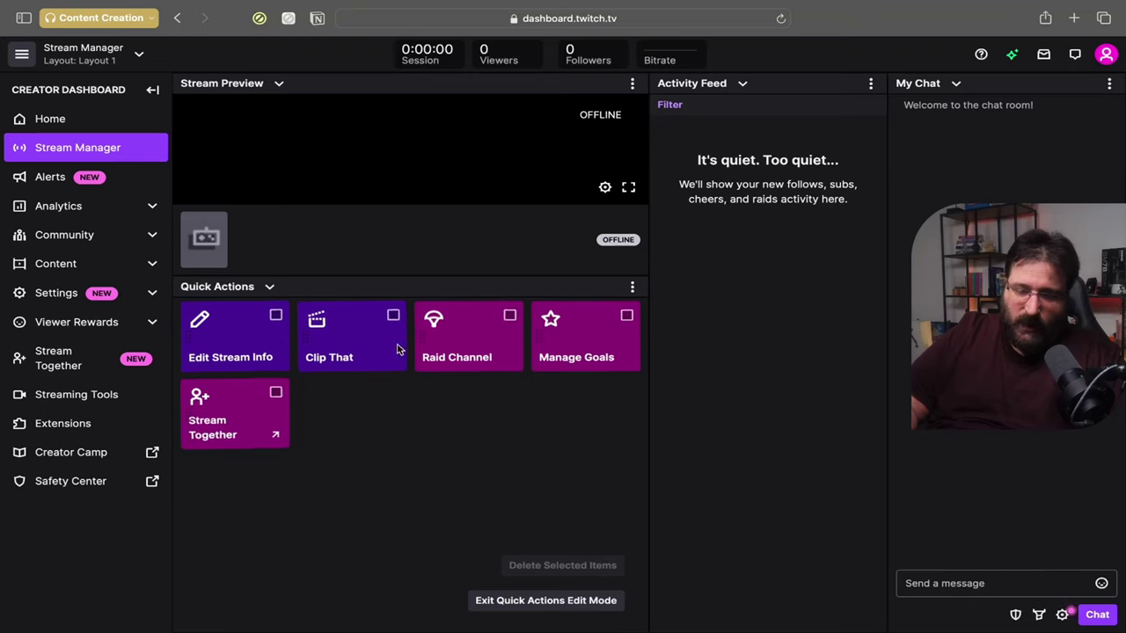
# Mark the Clip That quick action as an item for deletion.
pyautogui.click(393, 315)
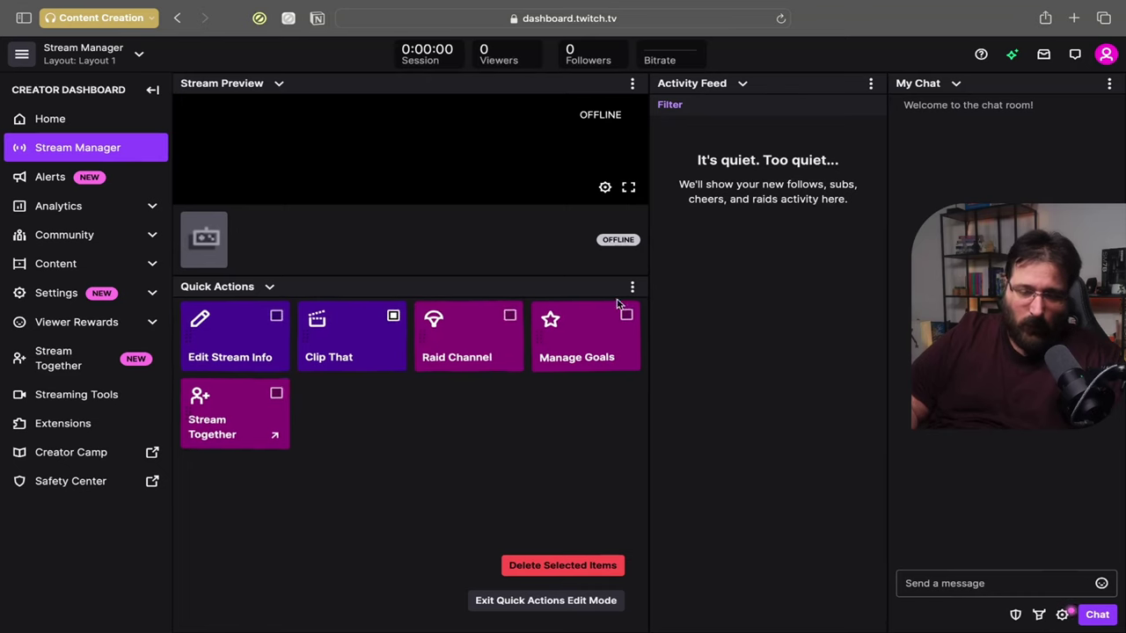
# Create a new alert box on the Alerts page and turn on Drop Shadow in the layout of its New Follow alert.
pyautogui.click(104, 186)
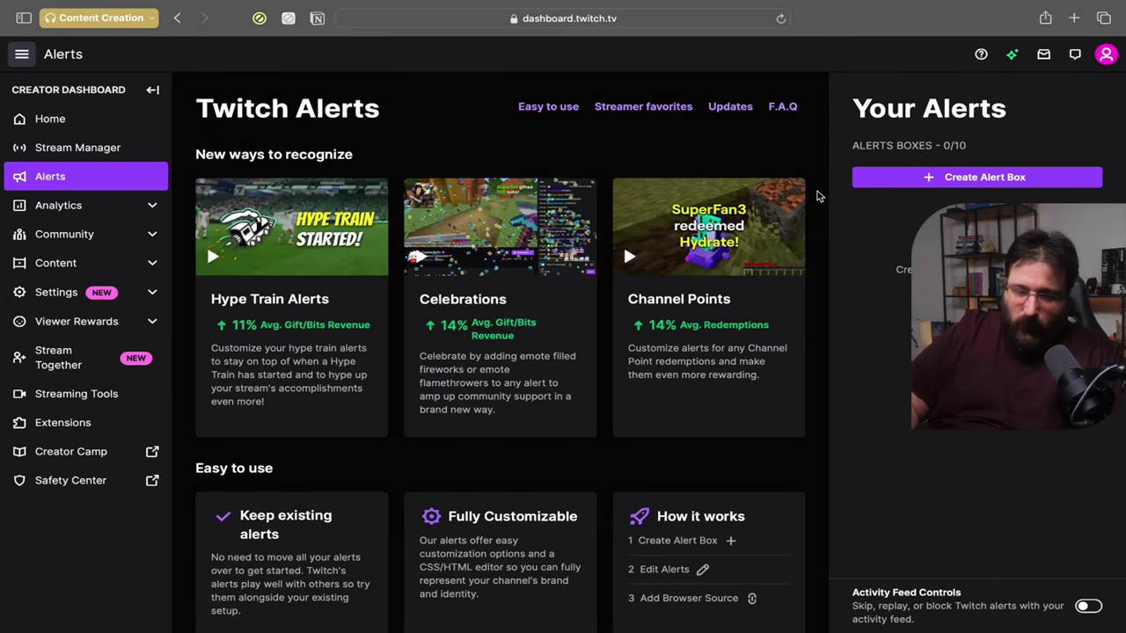
pyautogui.click(951, 186)
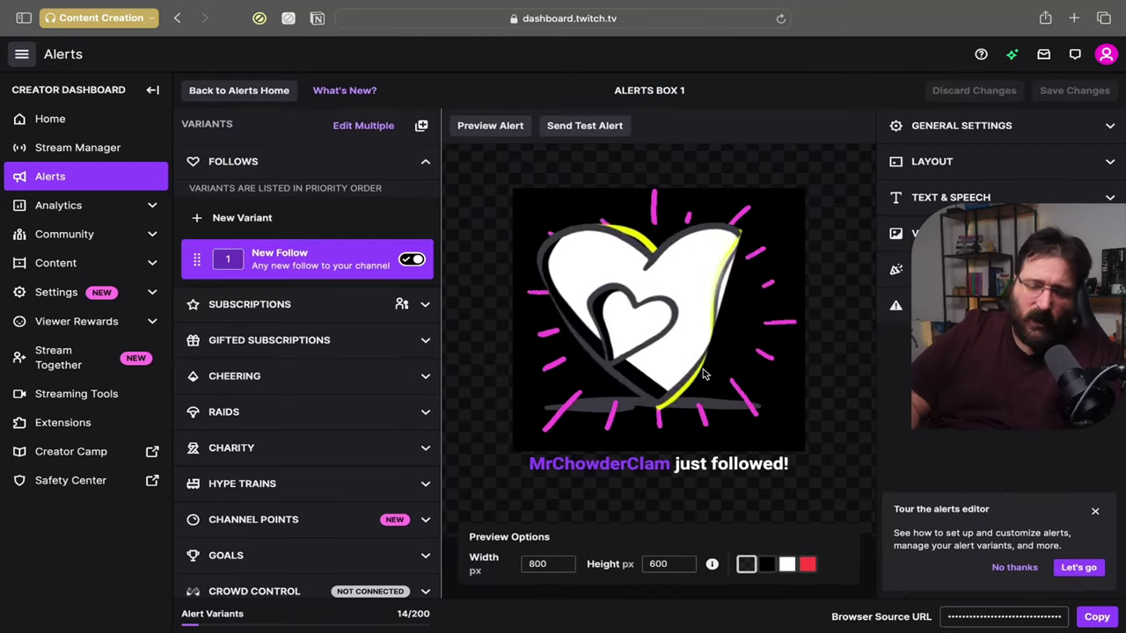
pyautogui.click(946, 175)
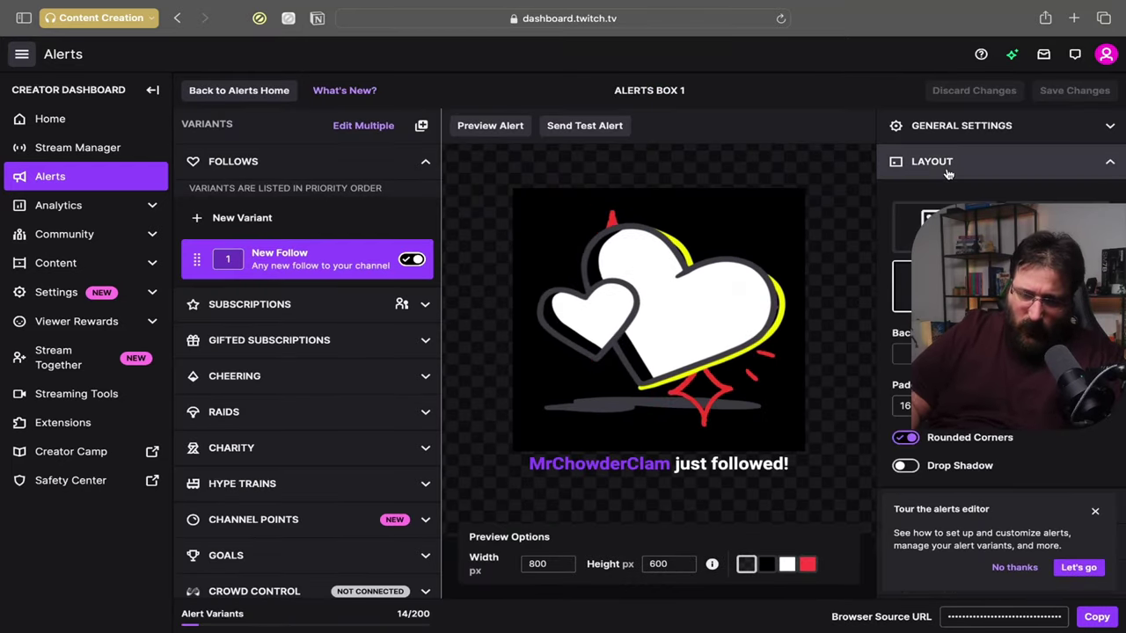
pyautogui.scroll(-1, 962, 464)
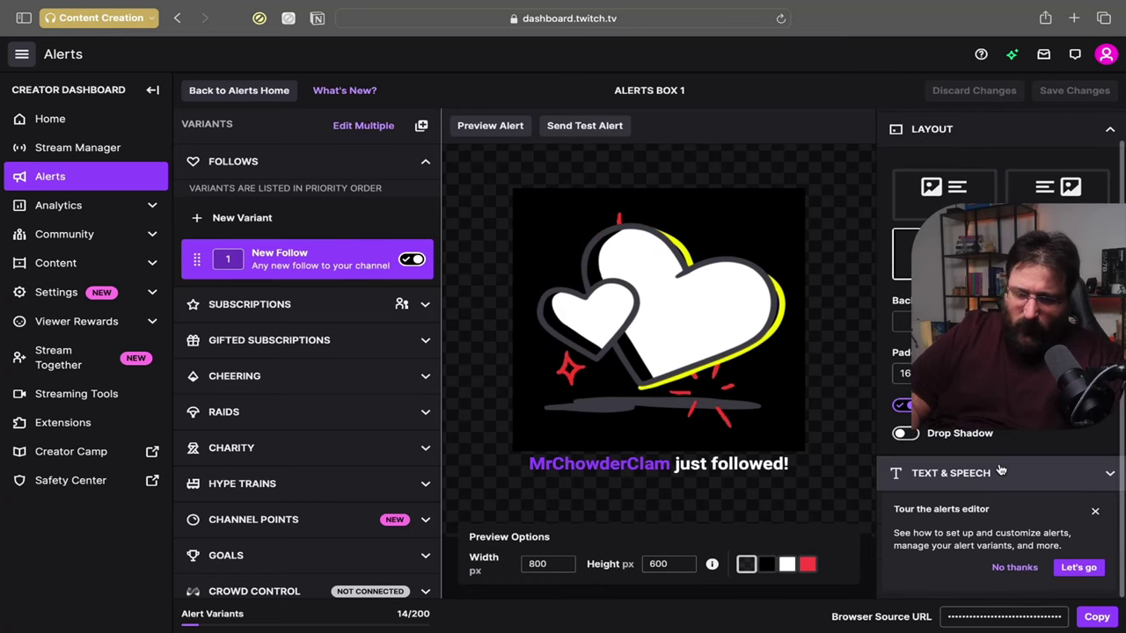
pyautogui.click(906, 436)
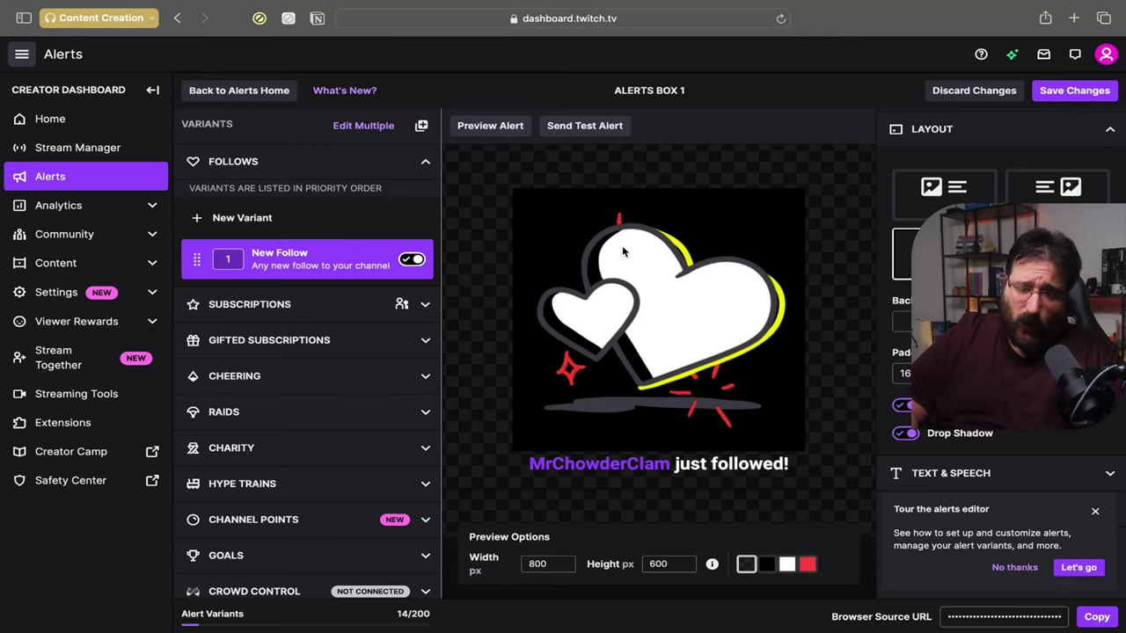
# Look at the Overview page of the channel's Analytics section.
pyautogui.click(122, 207)
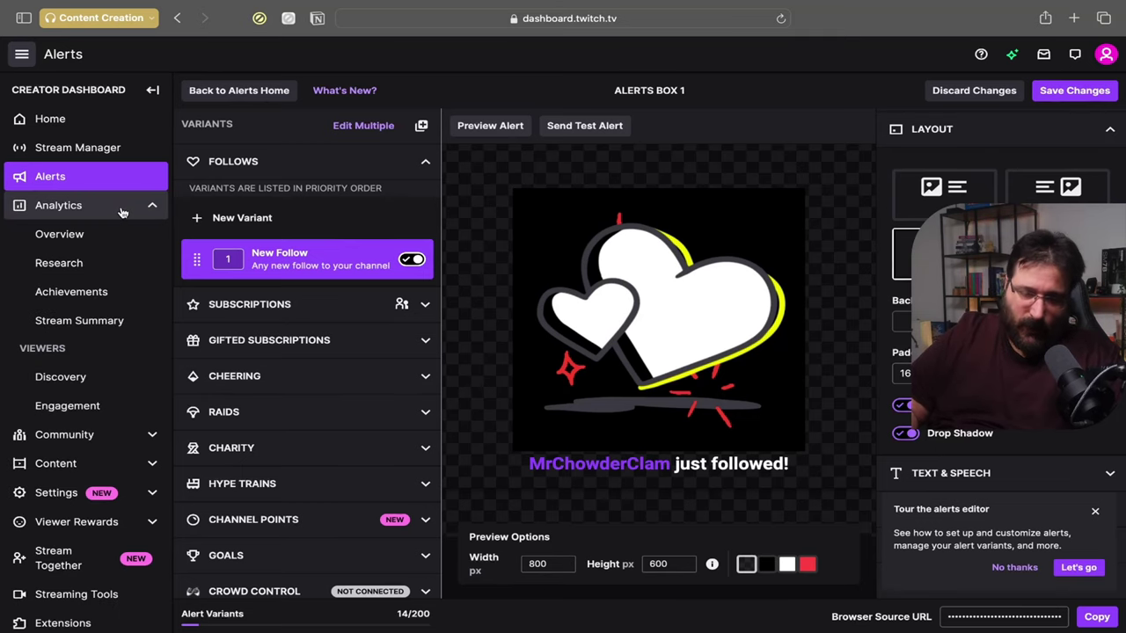
pyautogui.click(71, 234)
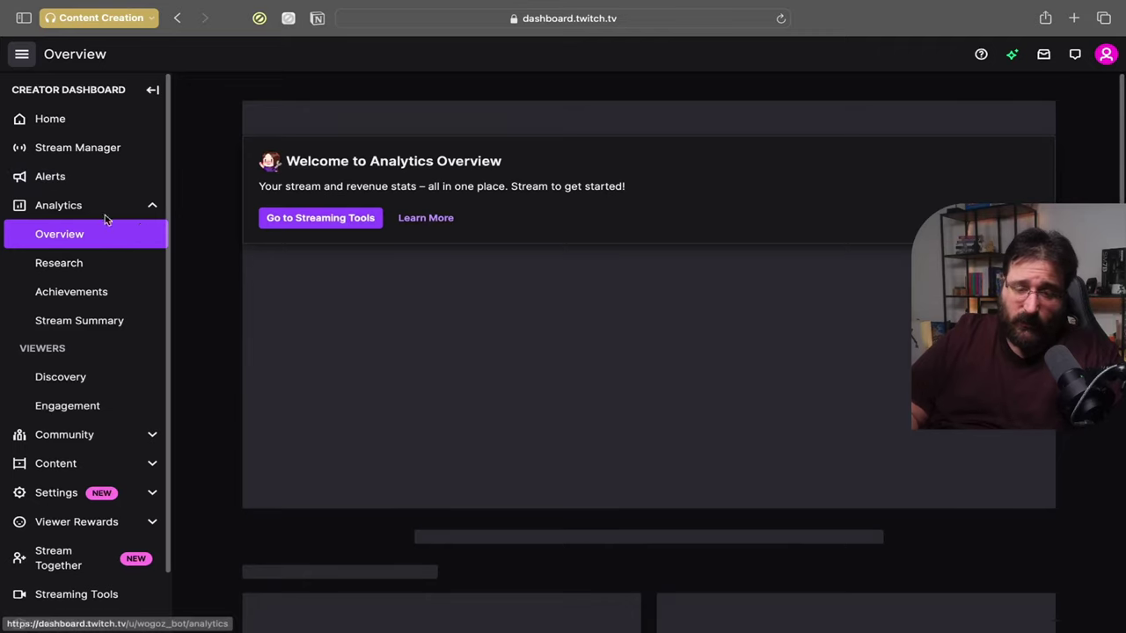
pyautogui.click(72, 207)
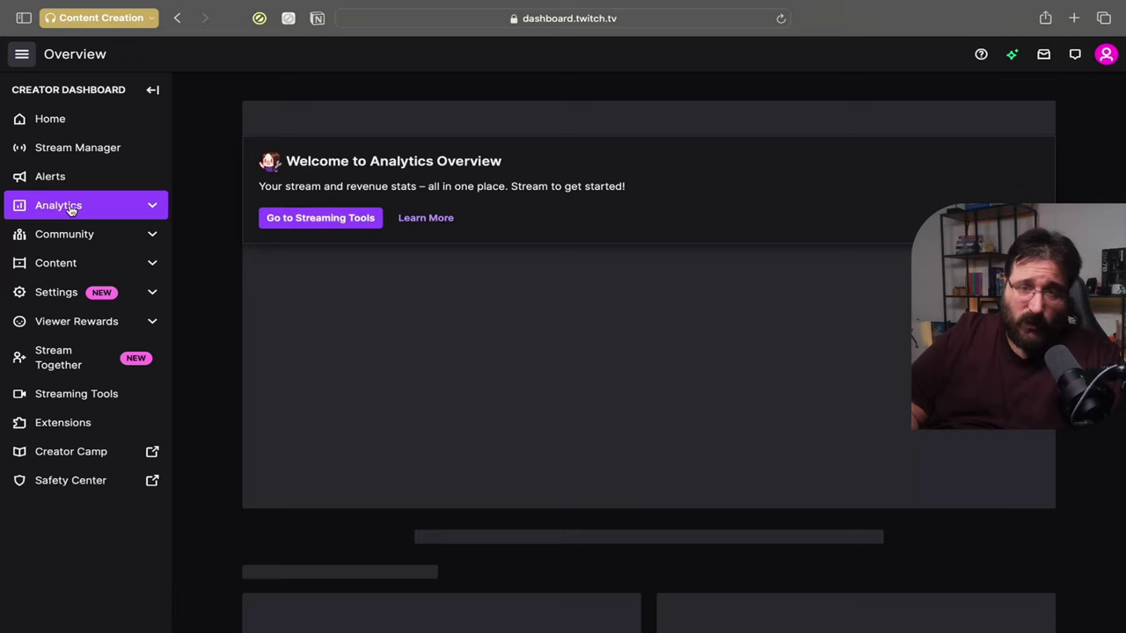
pyautogui.click(145, 234)
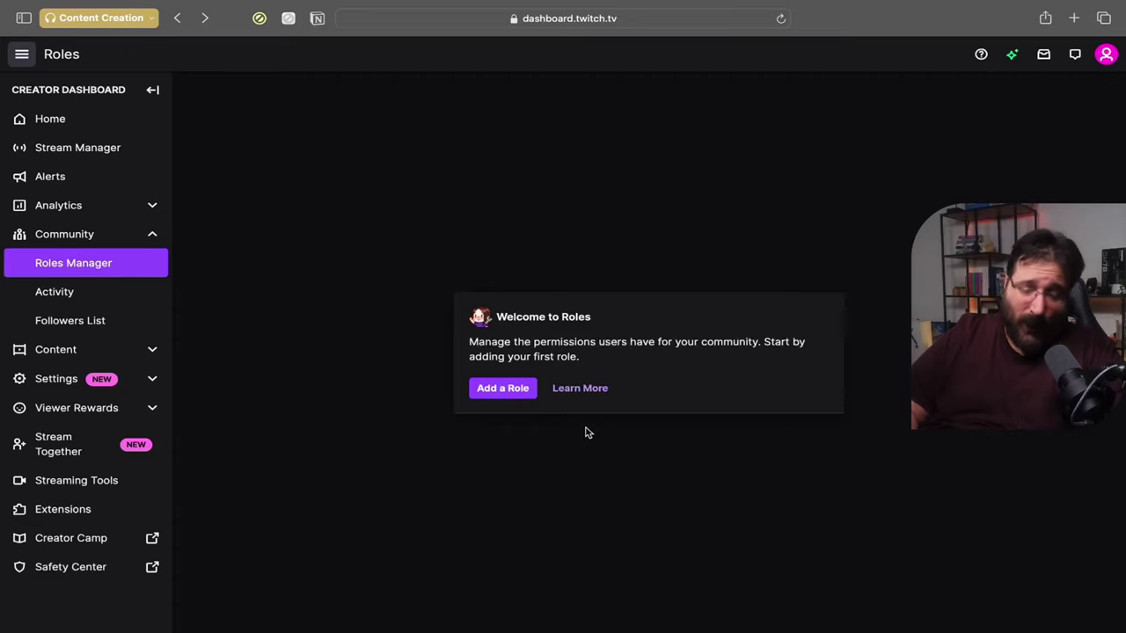
pyautogui.click(507, 390)
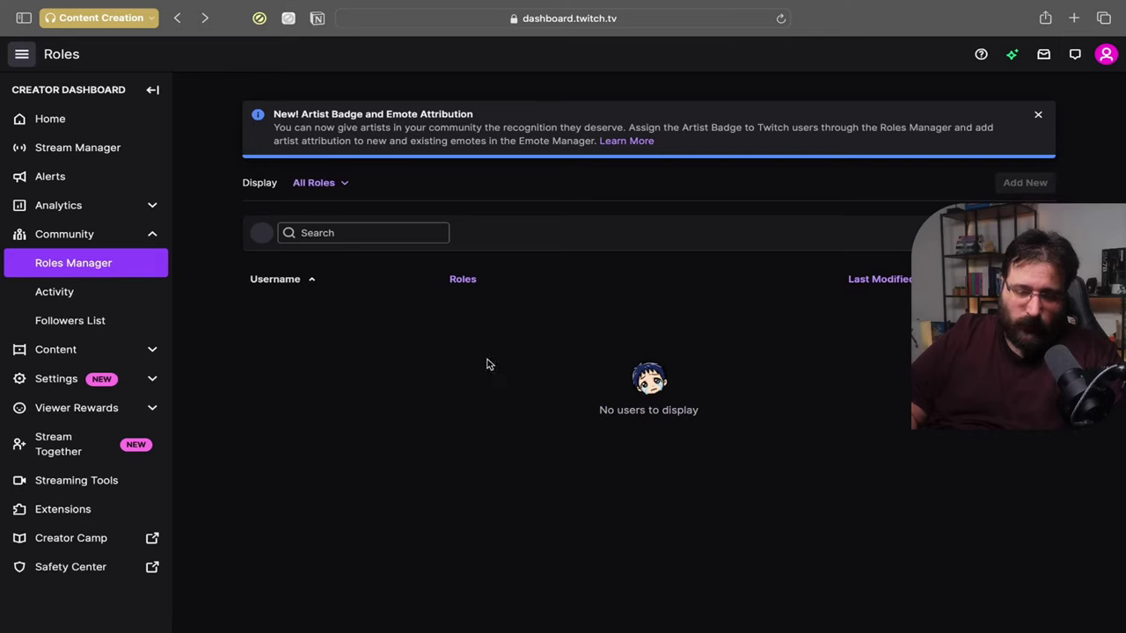
pyautogui.click(427, 234)
pyautogui.write('wogozy')
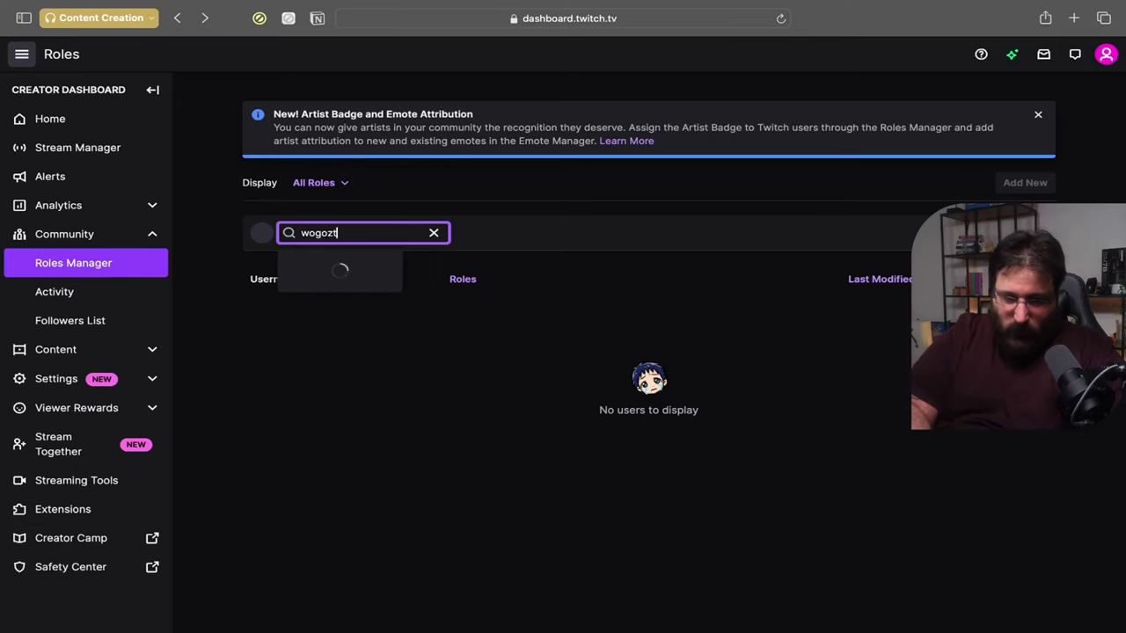
pyautogui.write('t')
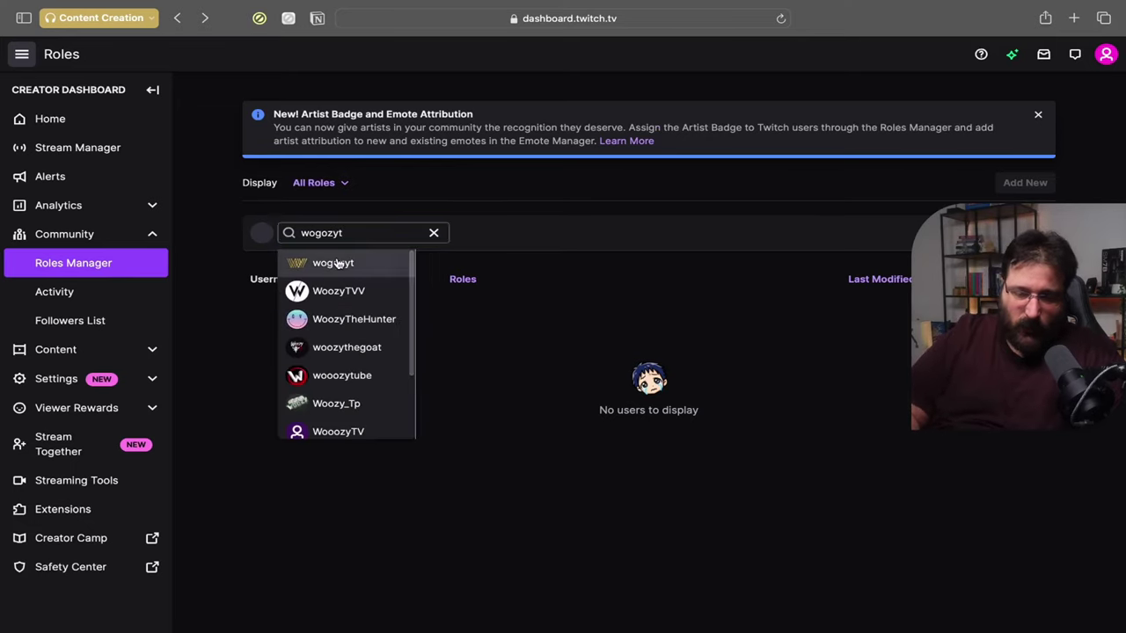
pyautogui.click(336, 263)
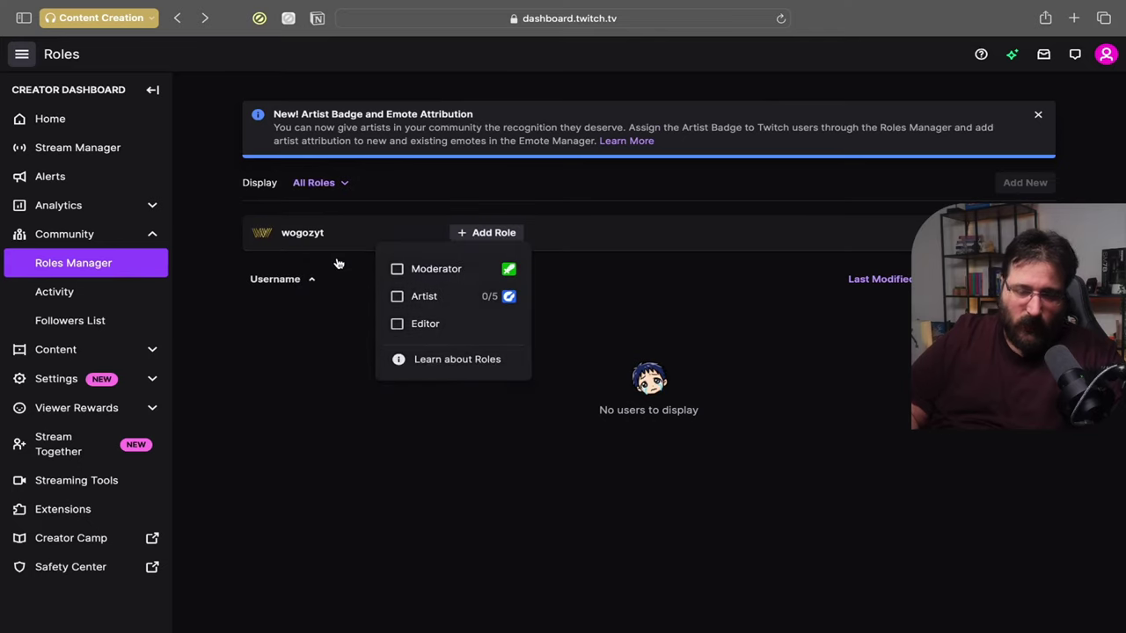
pyautogui.click(397, 296)
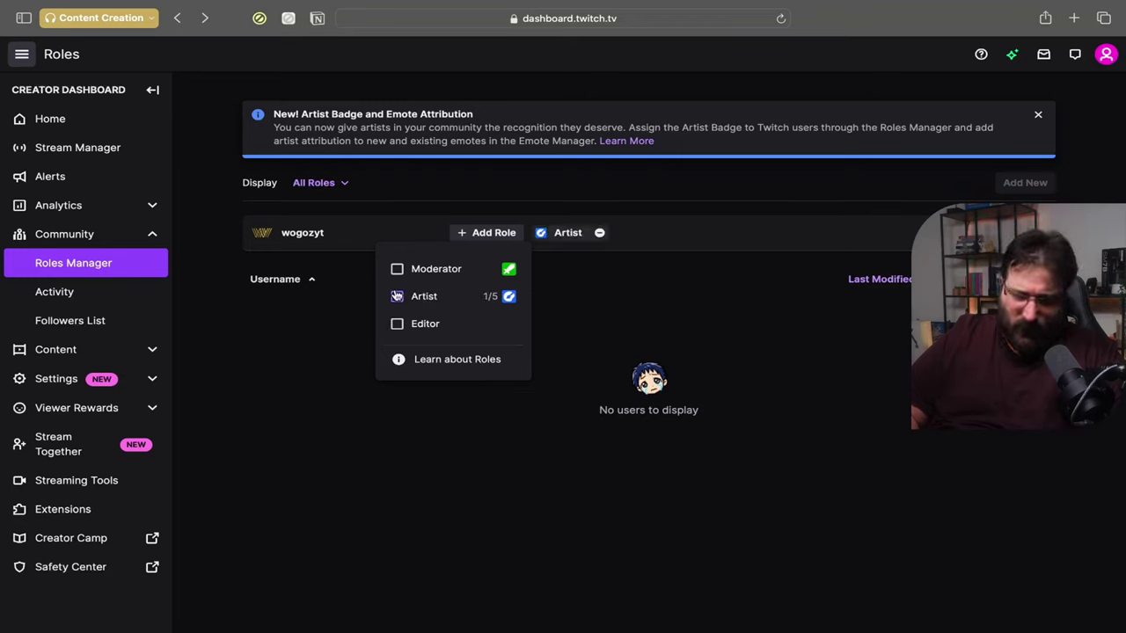
pyautogui.click(396, 269)
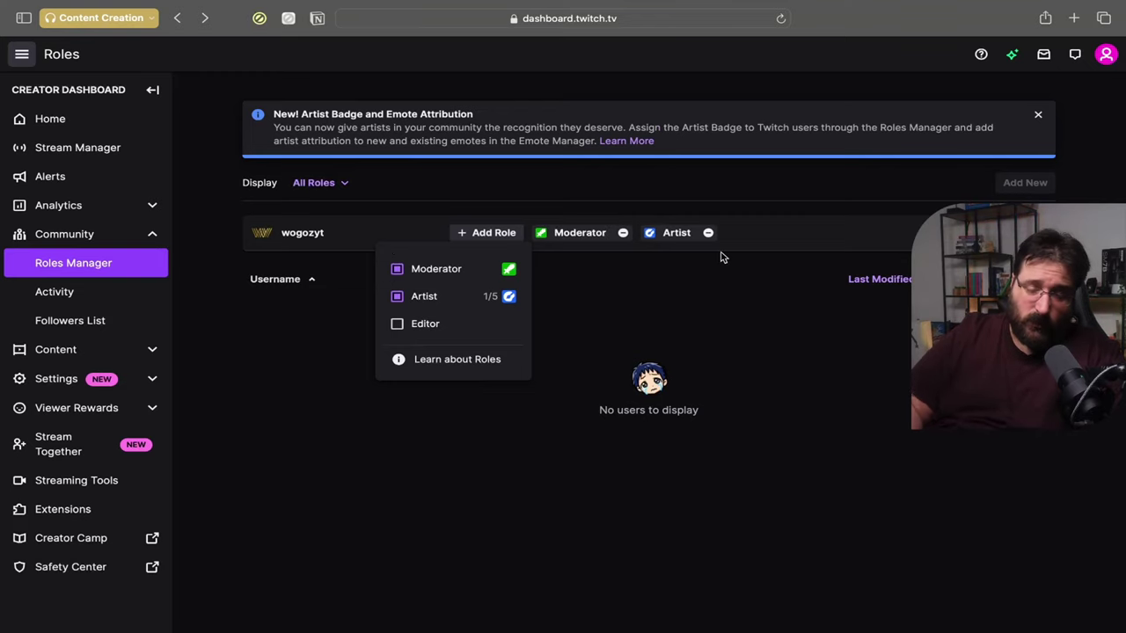
pyautogui.click(919, 359)
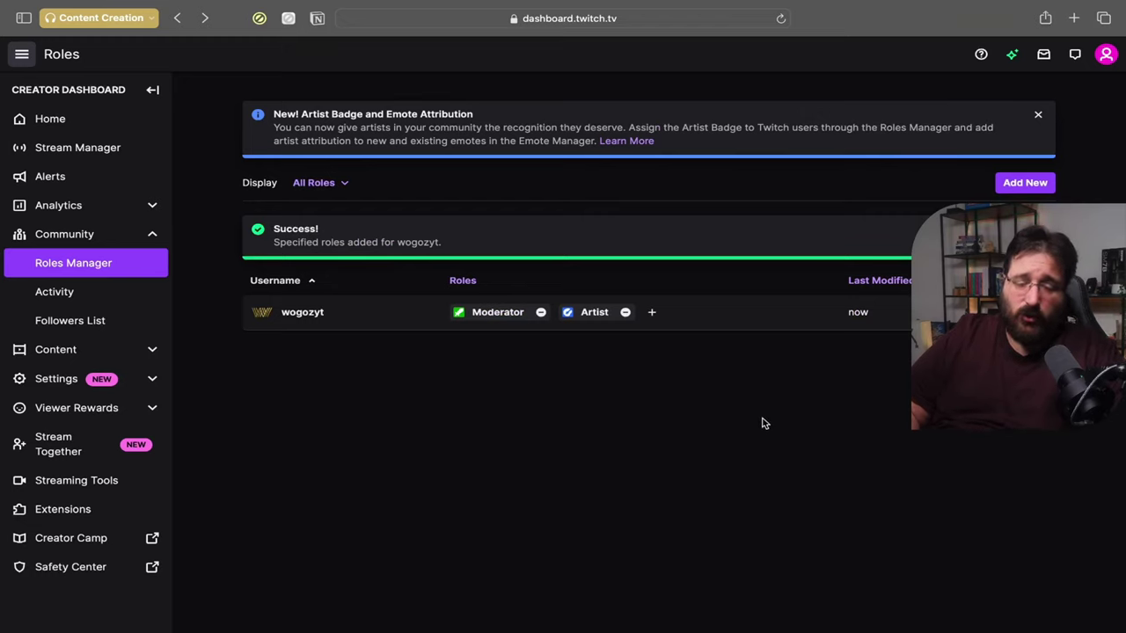
# Check the community's Activity page and Followers List.
pyautogui.click(75, 303)
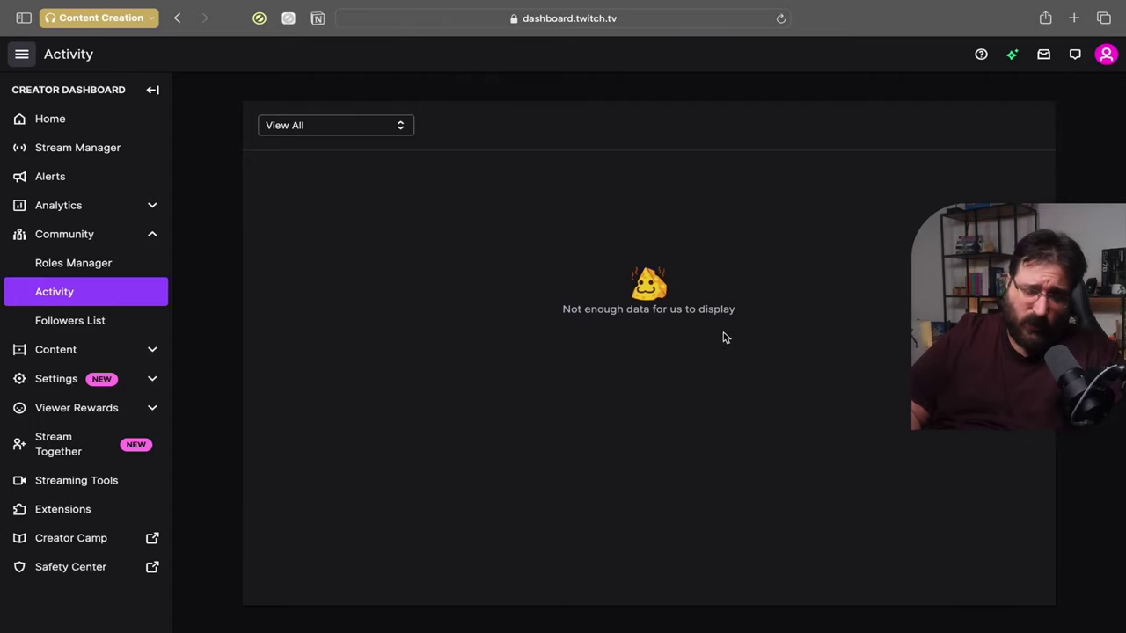
pyautogui.click(77, 325)
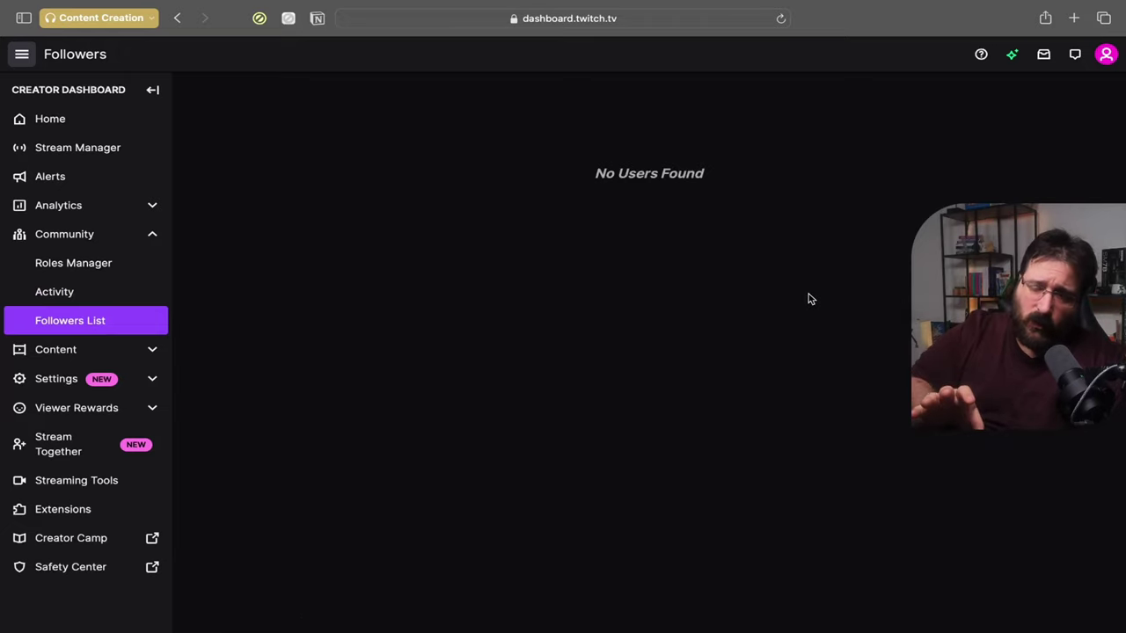
# Review the Content pages, from Video Producer, Collections and Clips to the Copyright Claims Manager, dismissing the portrait clips banner.
pyautogui.click(95, 350)
pyautogui.click(95, 378)
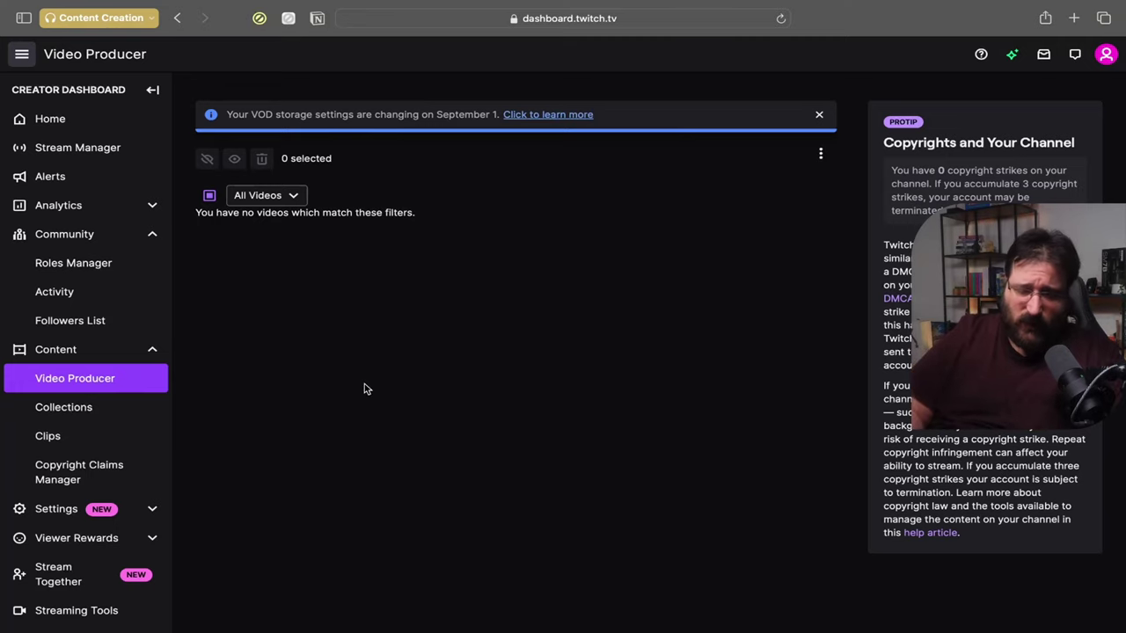
pyautogui.click(117, 408)
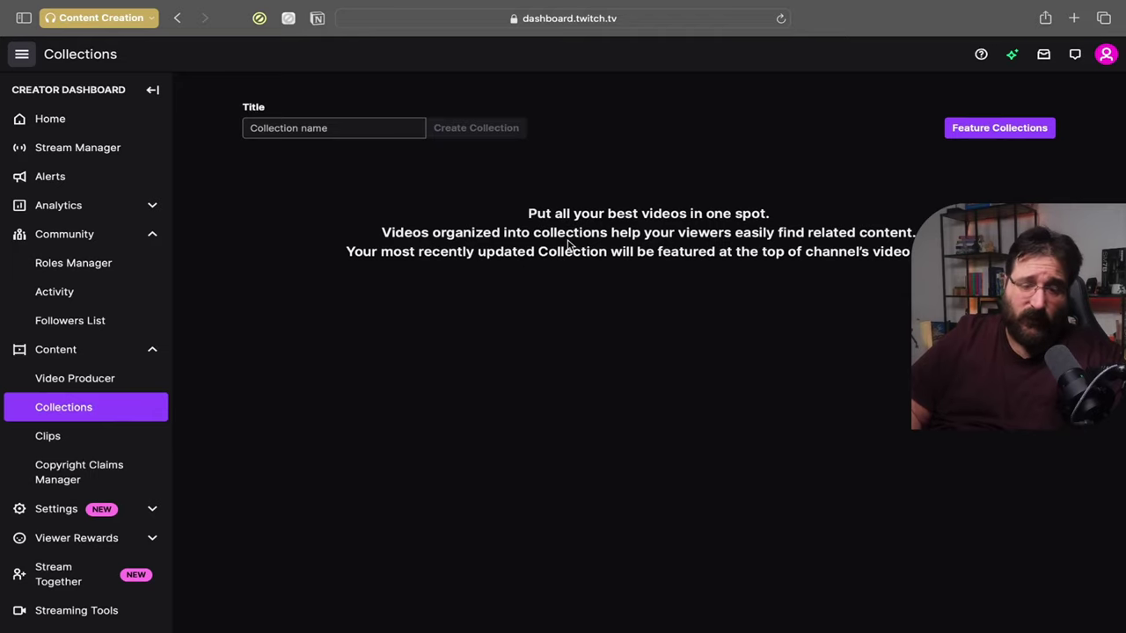
pyautogui.click(48, 437)
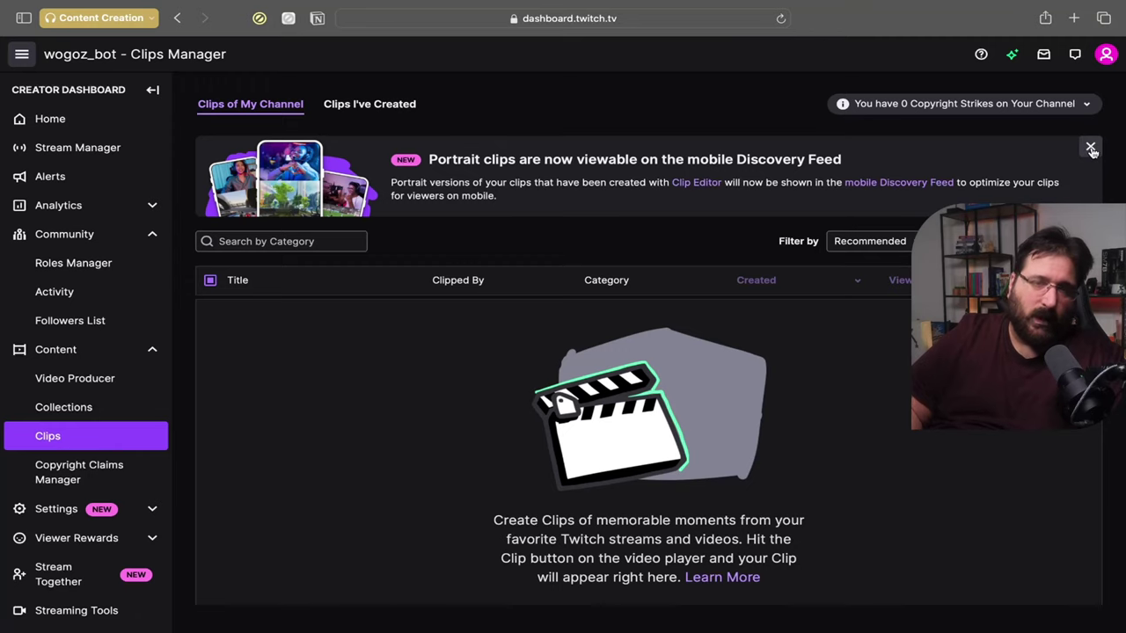
pyautogui.click(1091, 150)
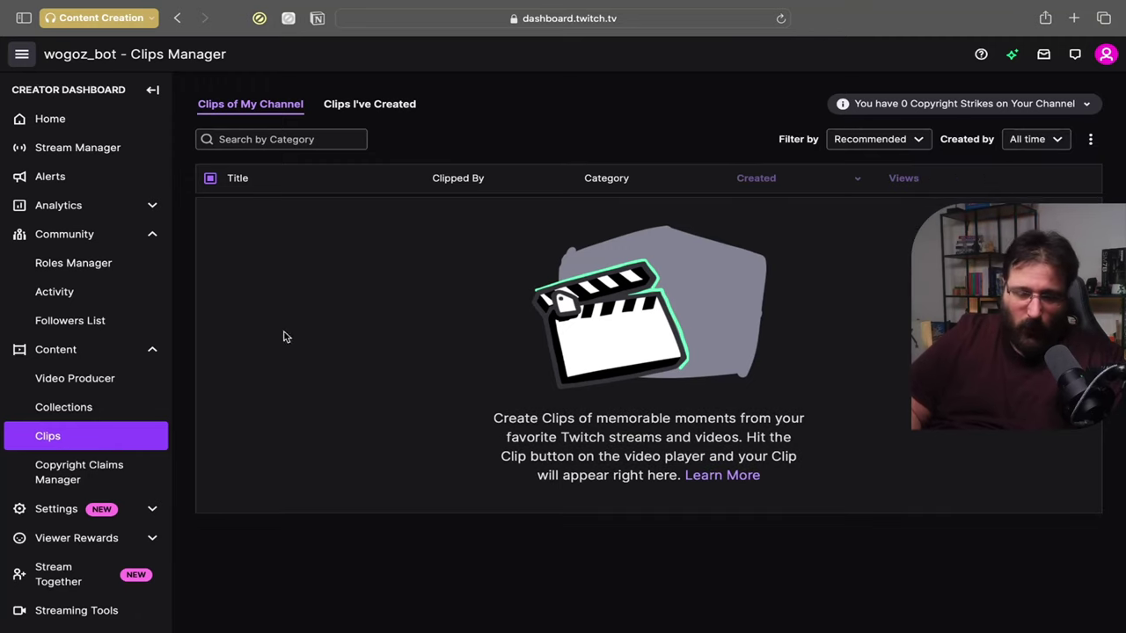
pyautogui.click(103, 485)
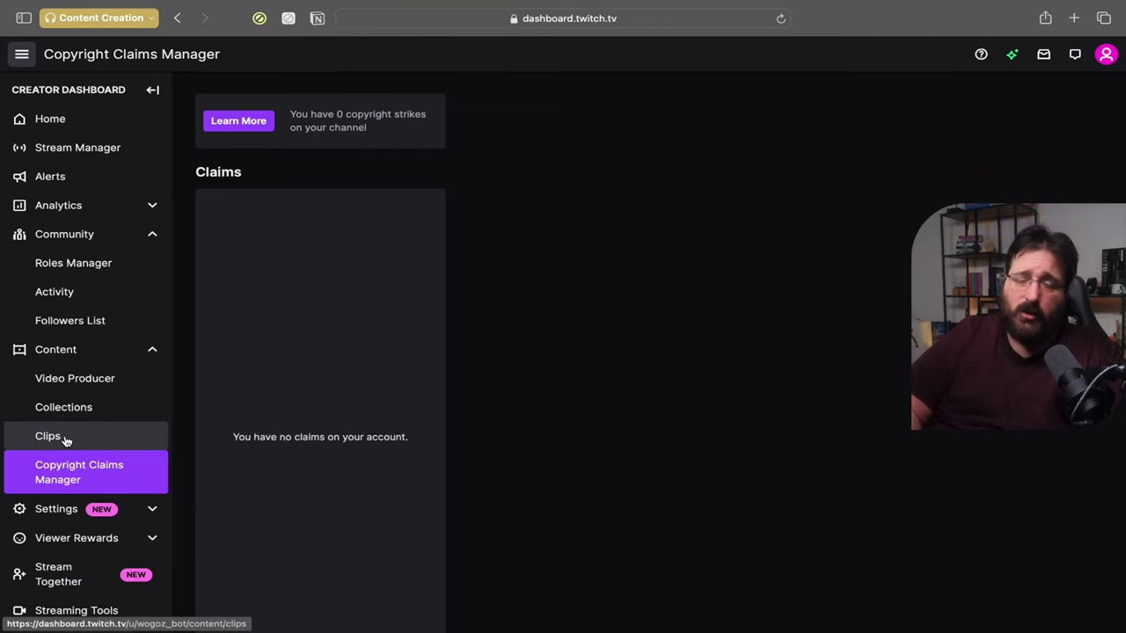
# Enable Store past broadcasts under VOD Settings in the Stream settings.
pyautogui.click(80, 507)
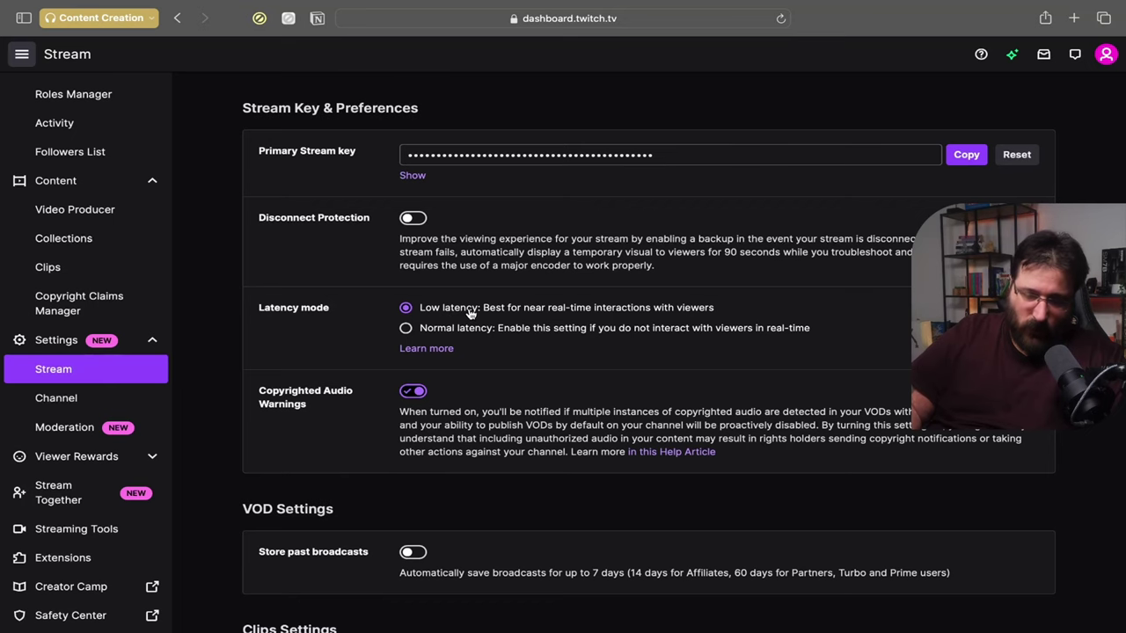
pyautogui.scroll(-1, 497, 466)
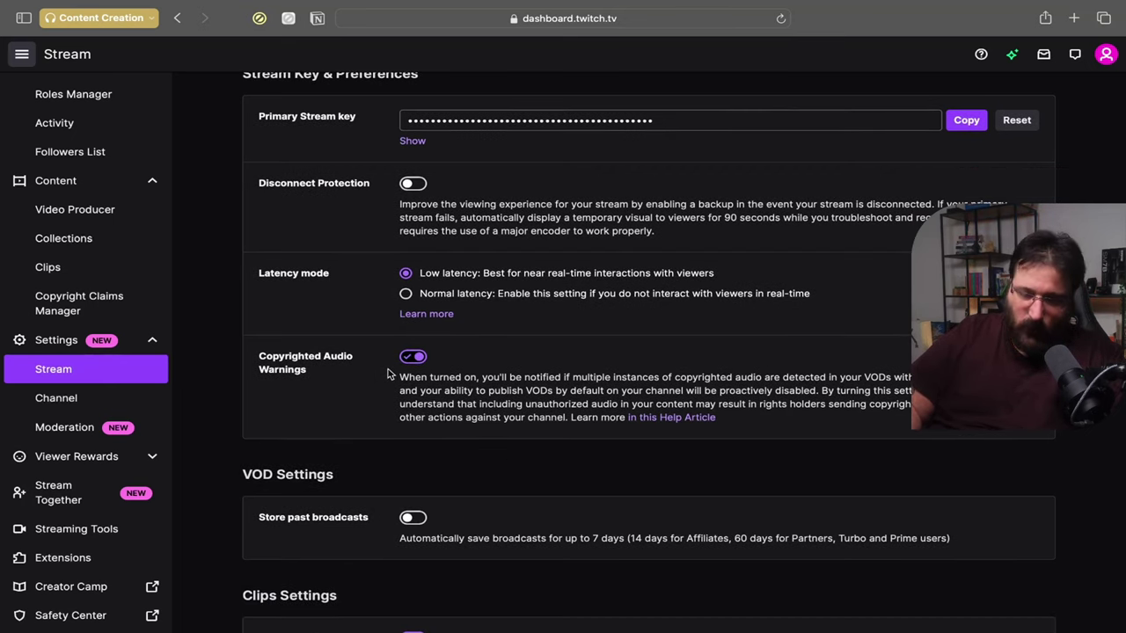
pyautogui.scroll(-5, 462, 377)
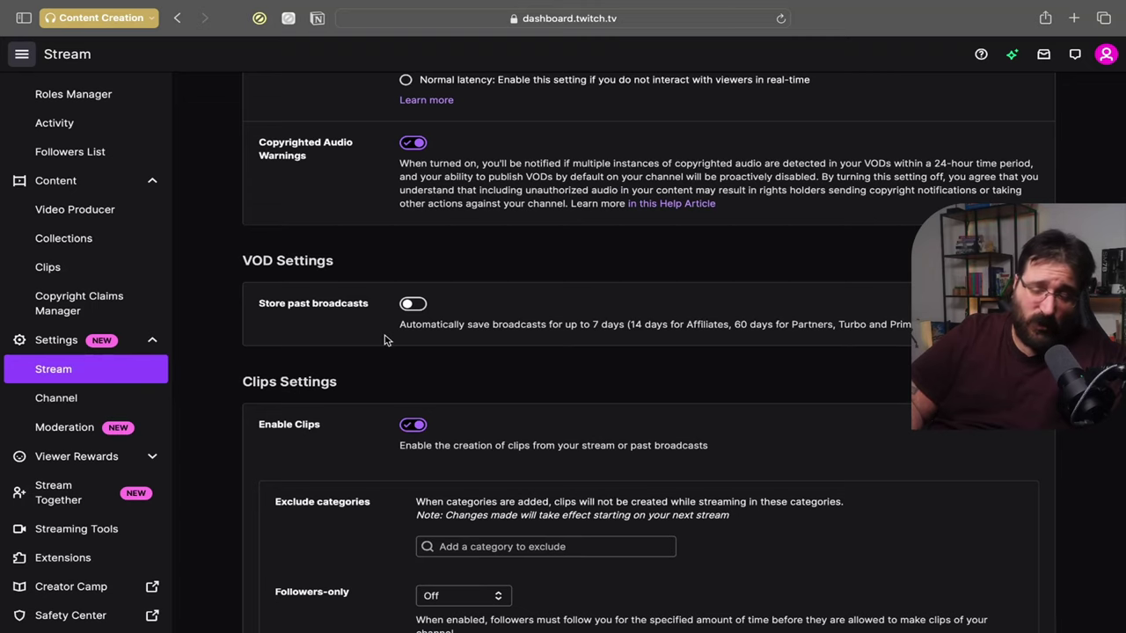
pyautogui.click(415, 305)
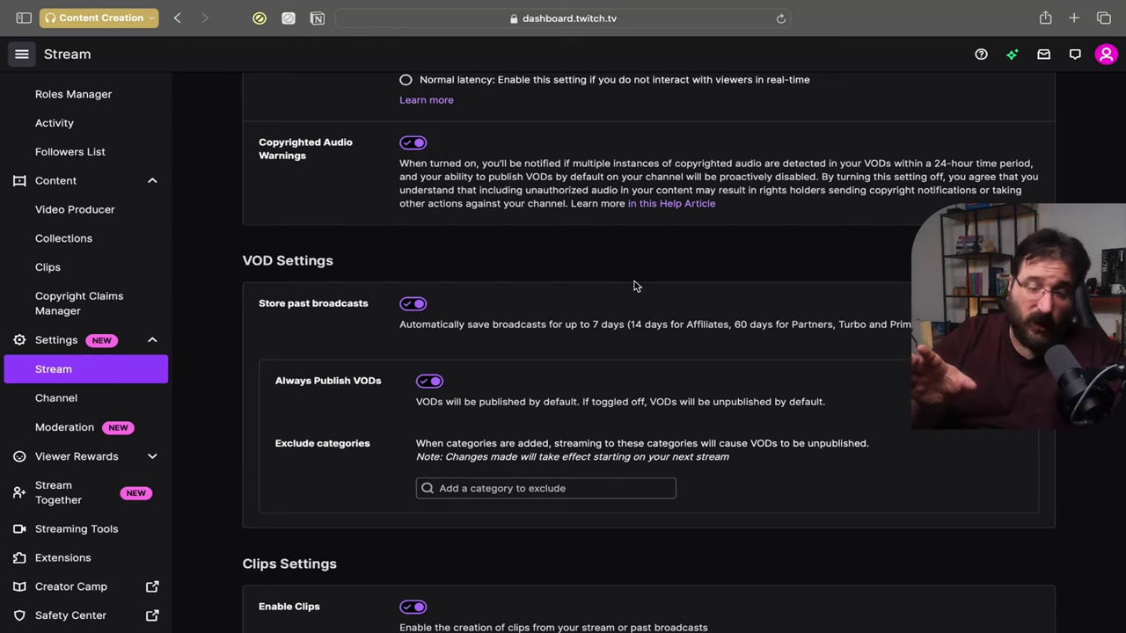
# Review the Clips Settings, including excluded categories, follower and subscriber restrictions, and featured clips permissions.
pyautogui.scroll(-5, 634, 285)
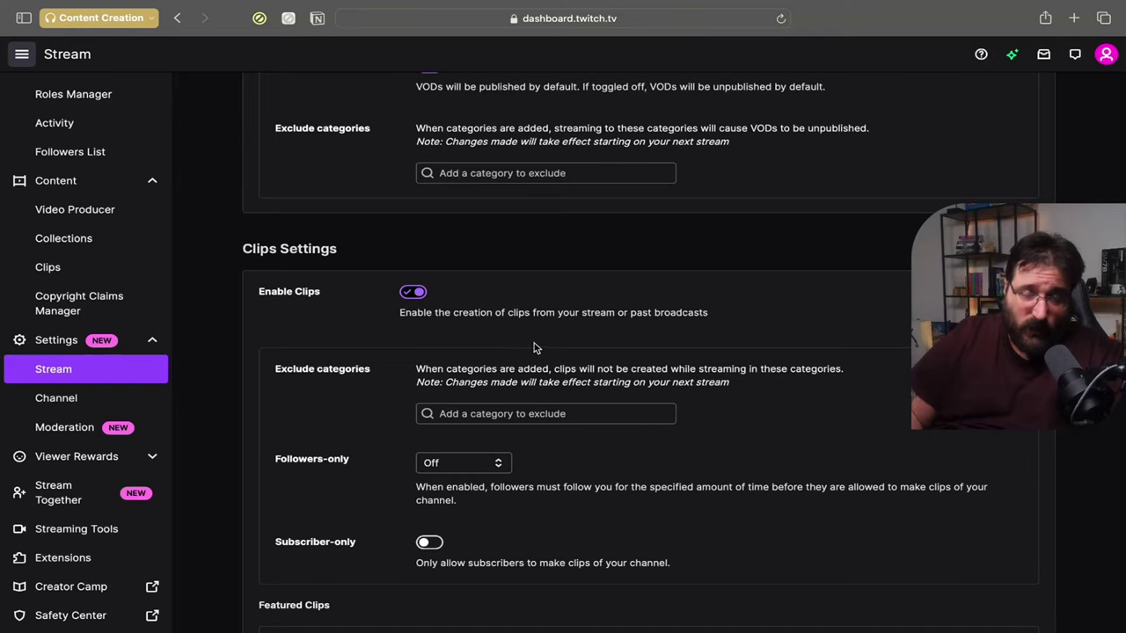
pyautogui.scroll(-3, 533, 349)
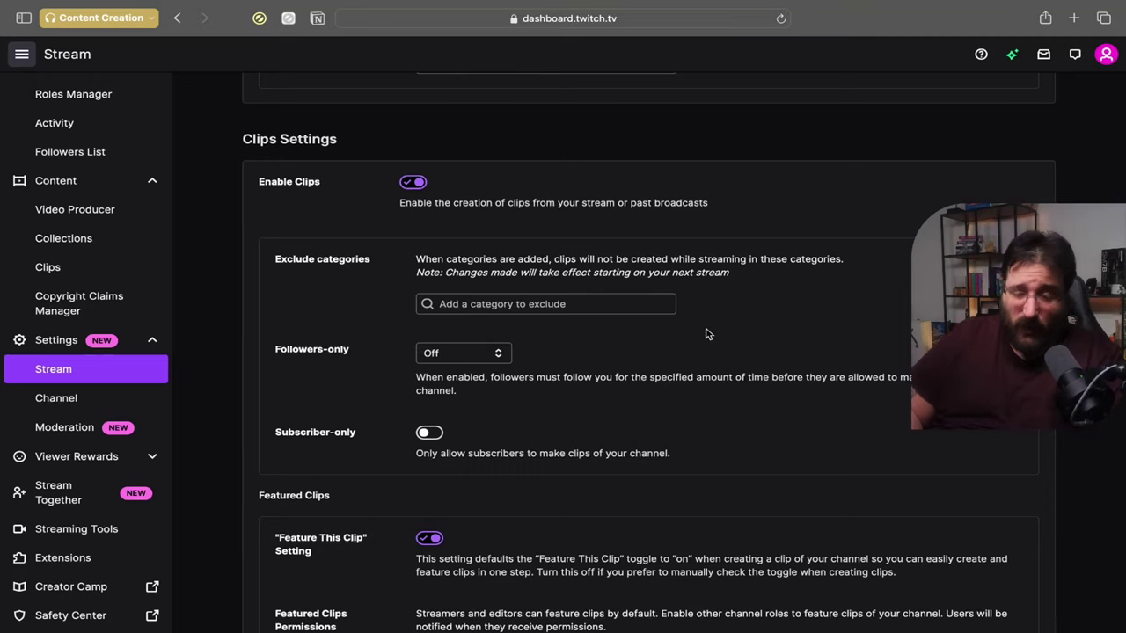
pyautogui.scroll(-2, 528, 337)
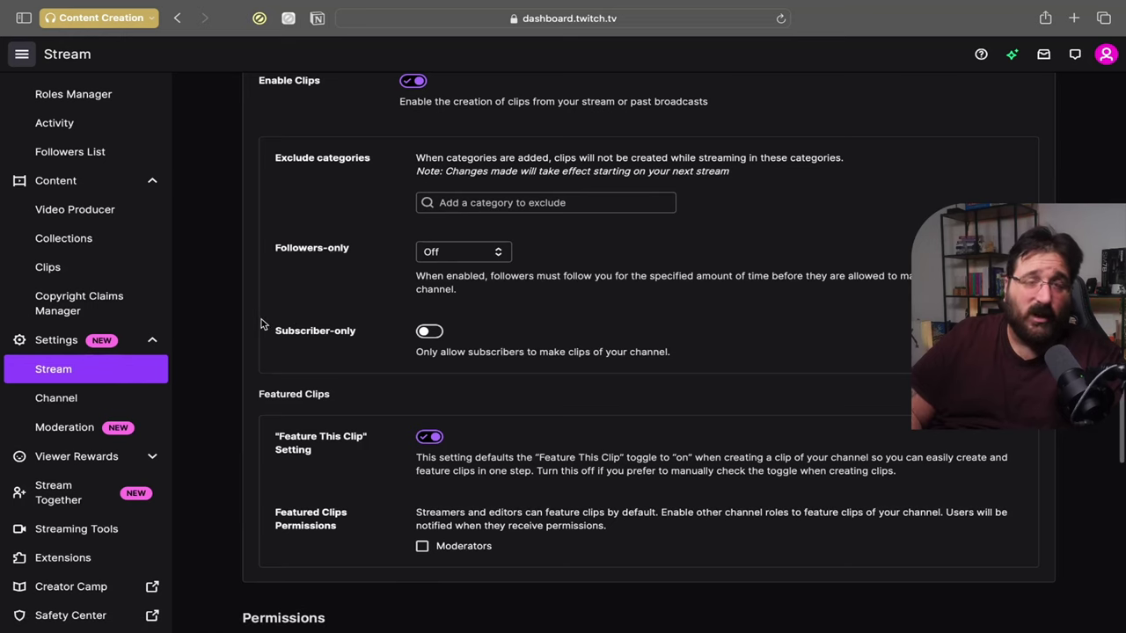
# Review the Channel settings, from the About profile details to the Brand options for profile picture, accent color and banners.
pyautogui.click(78, 402)
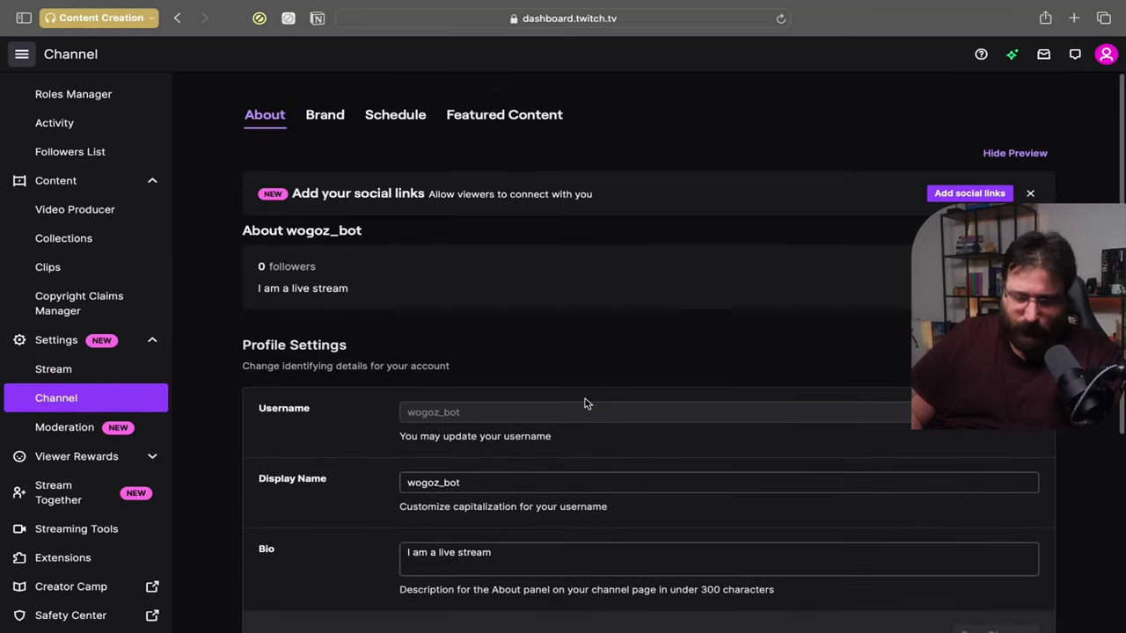
pyautogui.scroll(-1, 584, 398)
pyautogui.scroll(-5, 585, 399)
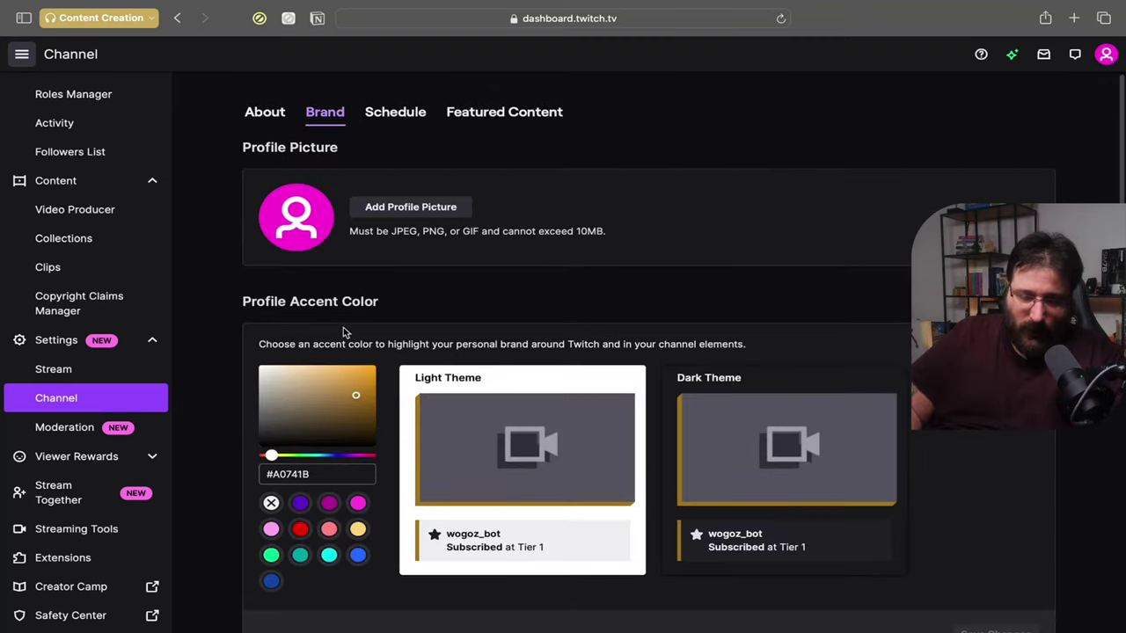
pyautogui.scroll(-3, 346, 332)
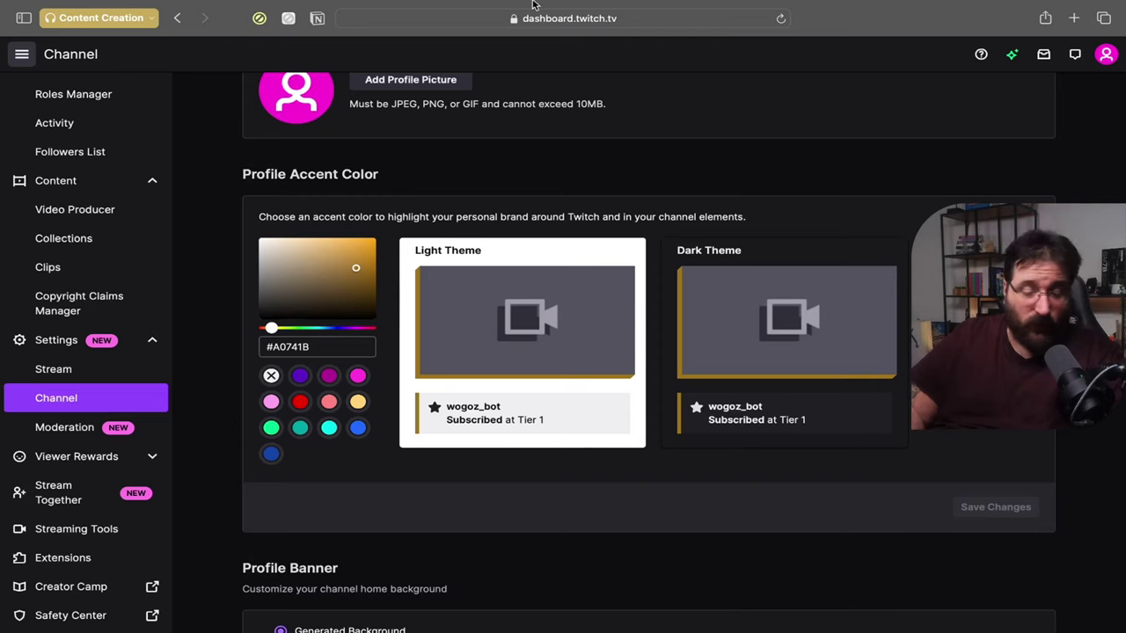
pyautogui.scroll(-5, 605, 419)
pyautogui.scroll(2, 605, 419)
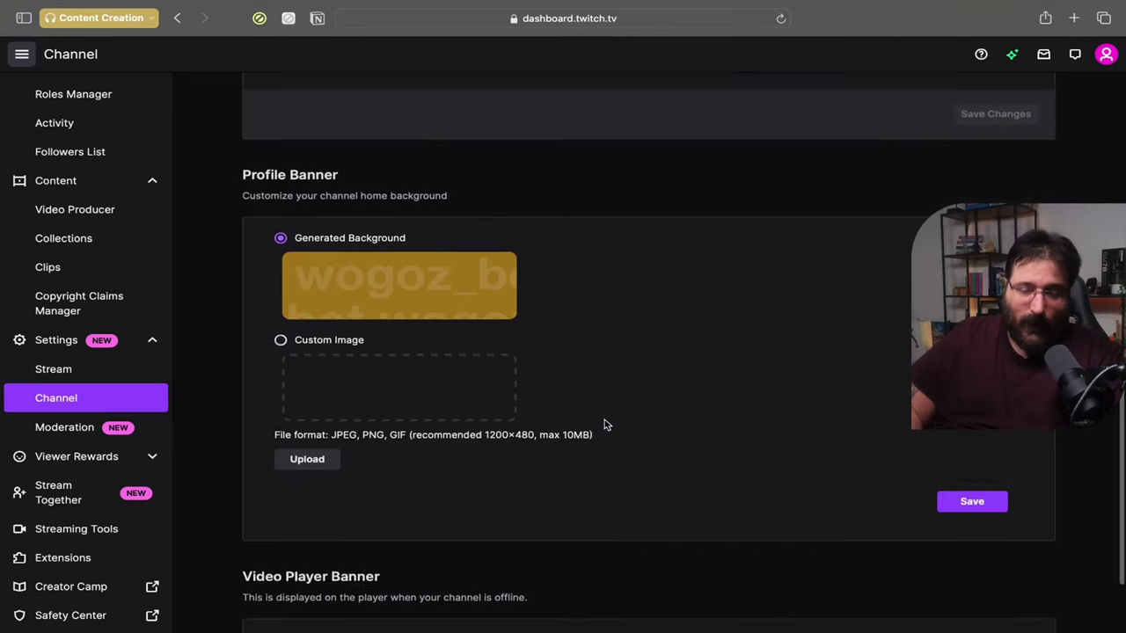
# Review the Profile Banner and Video Player Banner options in the channel's Brand settings.
pyautogui.scroll(-3, 593, 430)
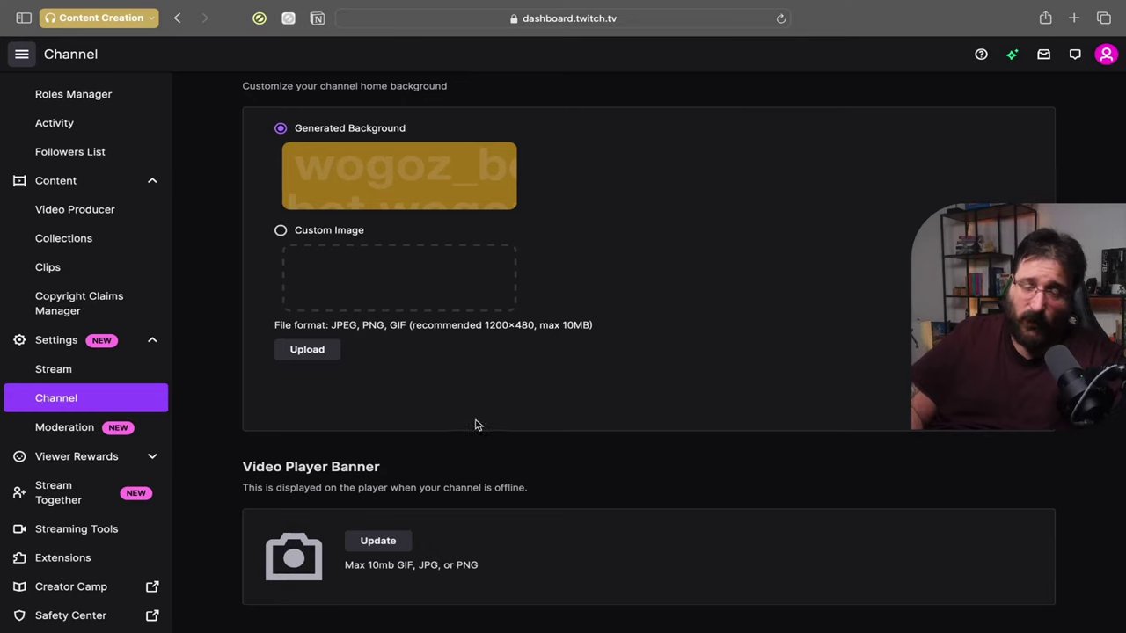
pyautogui.scroll(5, 488, 409)
pyautogui.scroll(5, 491, 405)
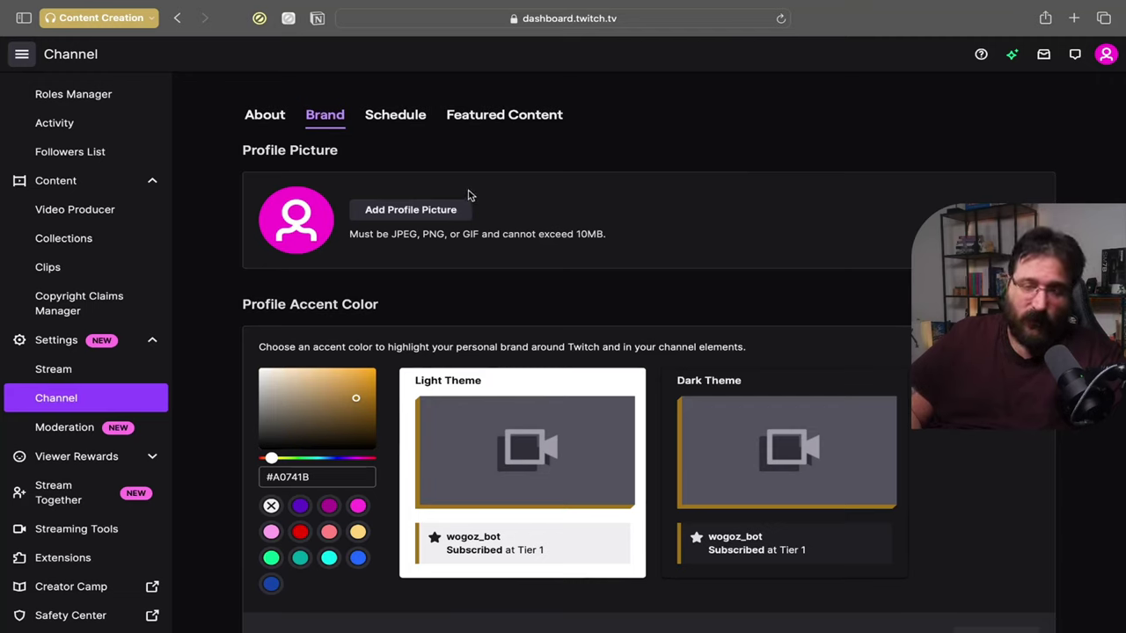
# Review the channel's Schedule settings, including the Add Stream form, and the Featured Content options.
pyautogui.click(401, 111)
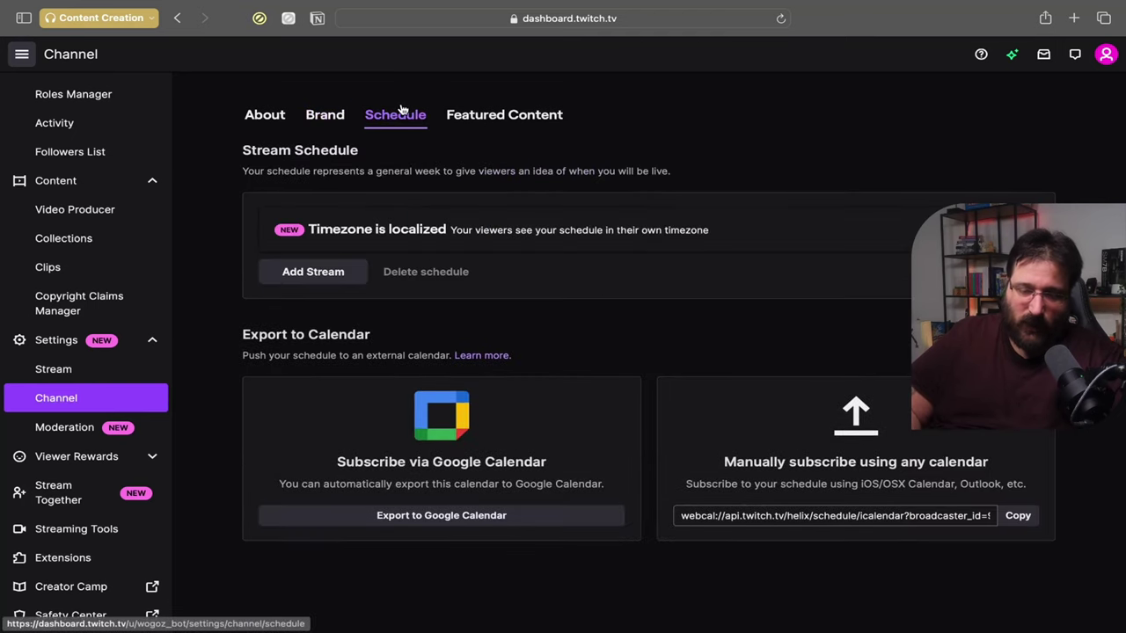
pyautogui.click(327, 270)
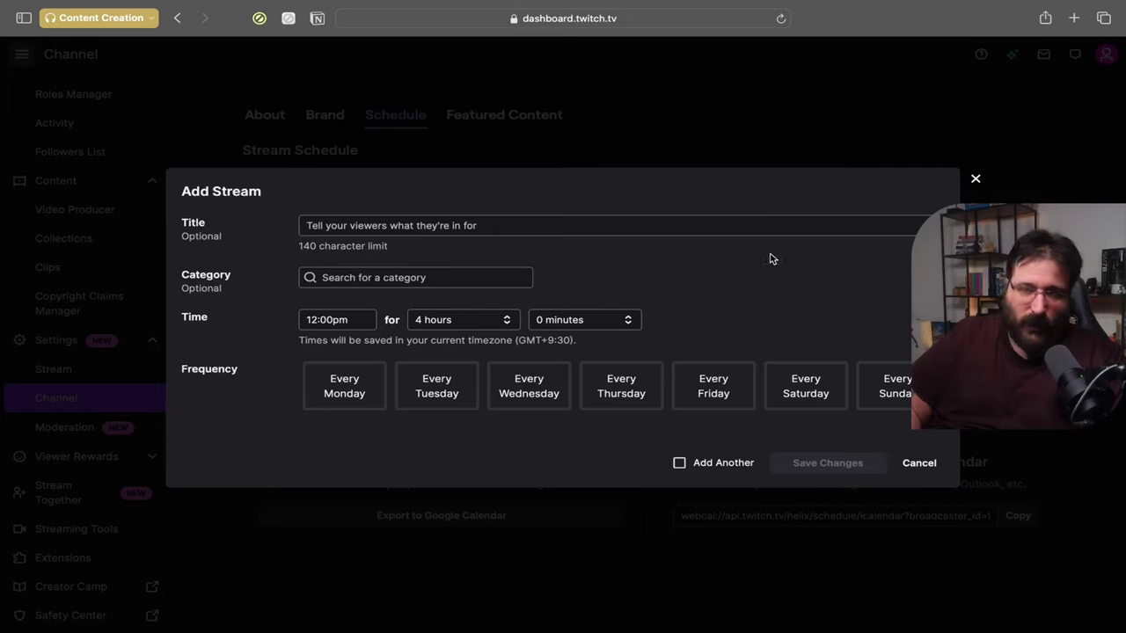
pyautogui.click(974, 180)
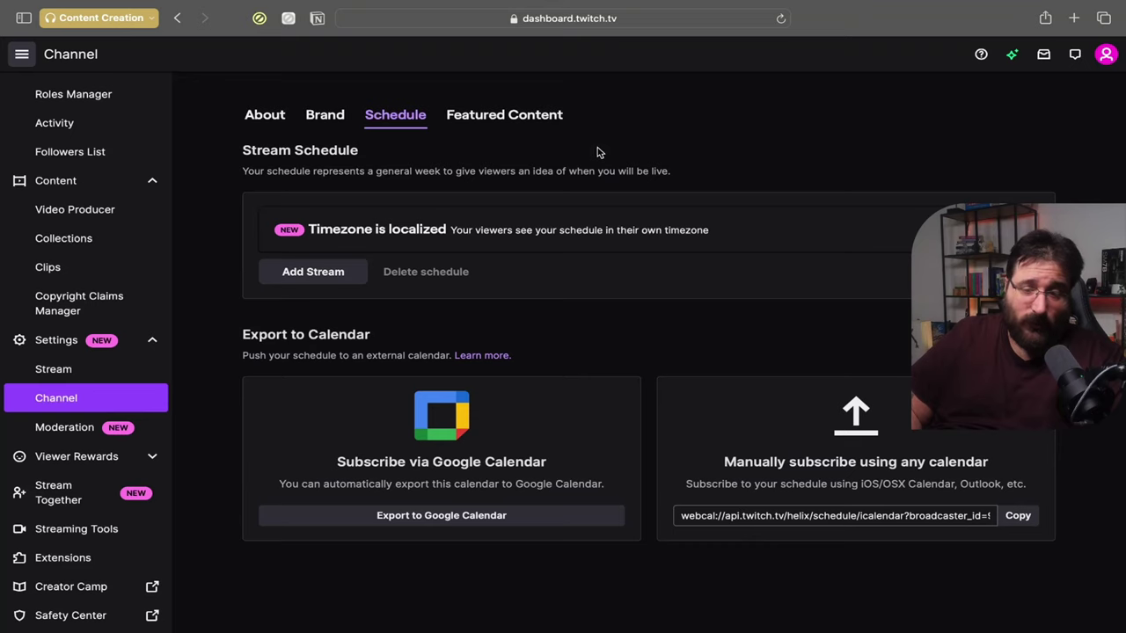
pyautogui.click(548, 119)
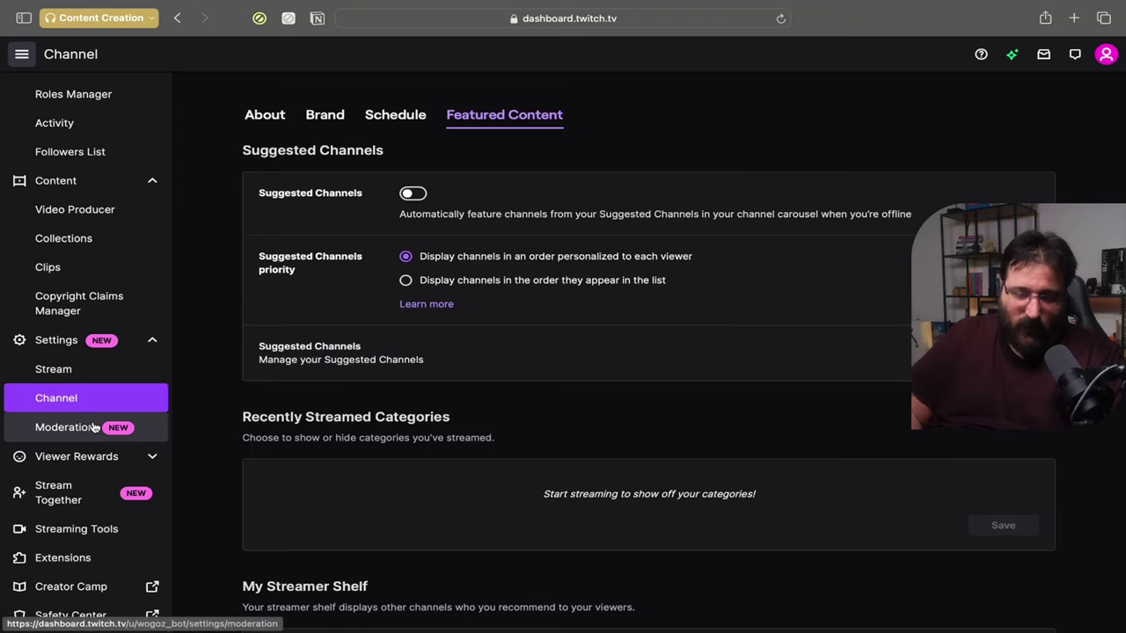
# Turn on AutoMod in the Moderation settings and review its filtering categories.
pyautogui.click(94, 427)
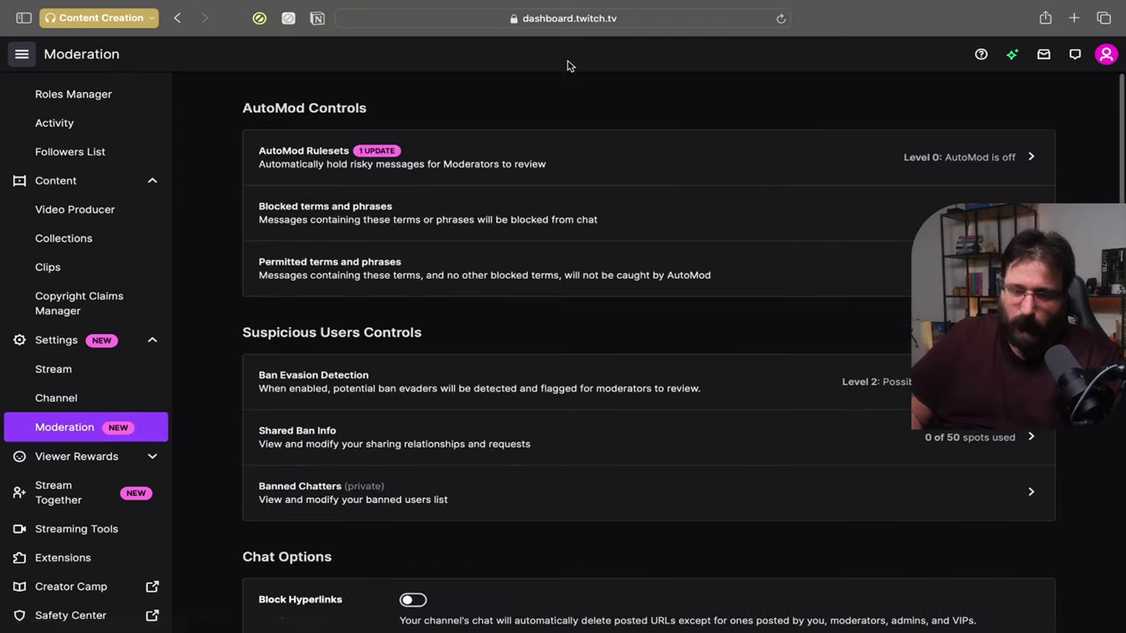
pyautogui.click(621, 157)
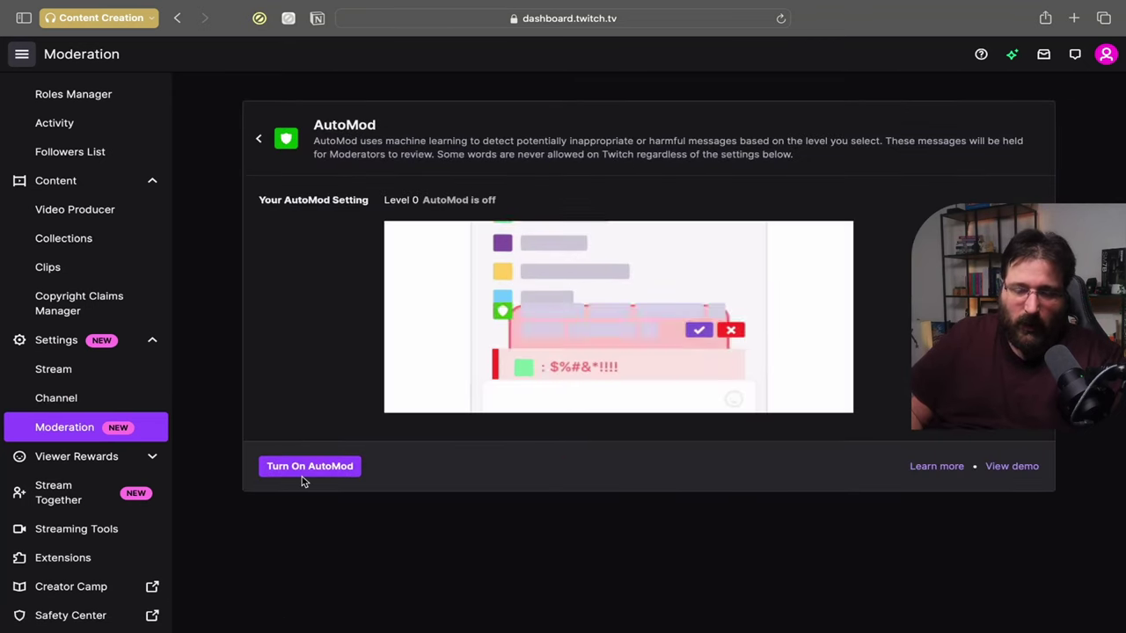
pyautogui.click(304, 468)
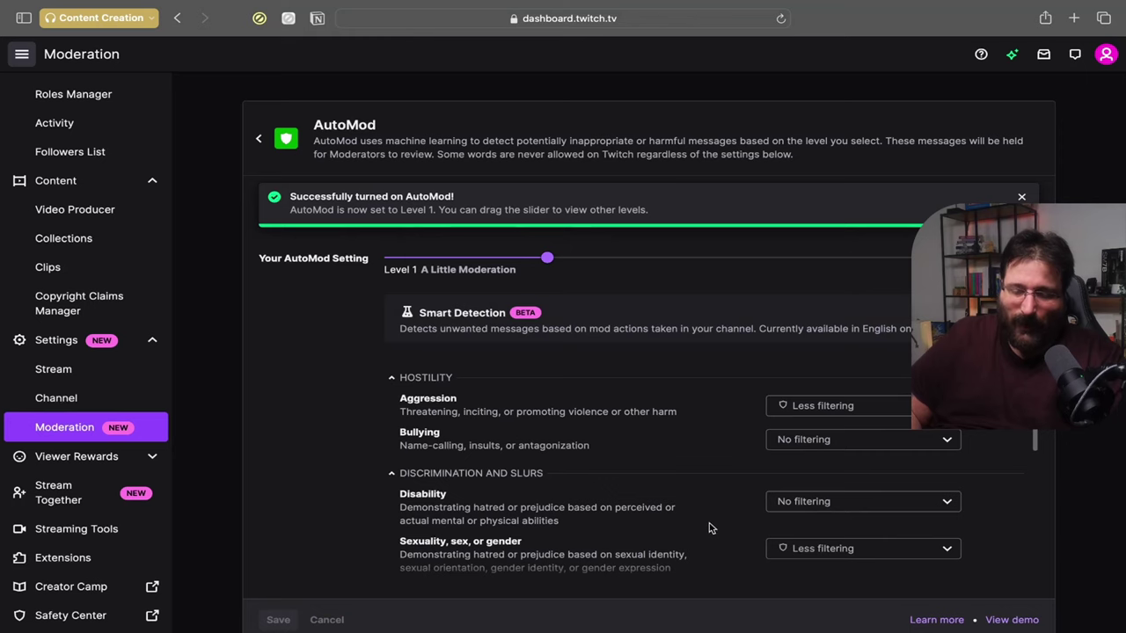
pyautogui.scroll(-5, 716, 519)
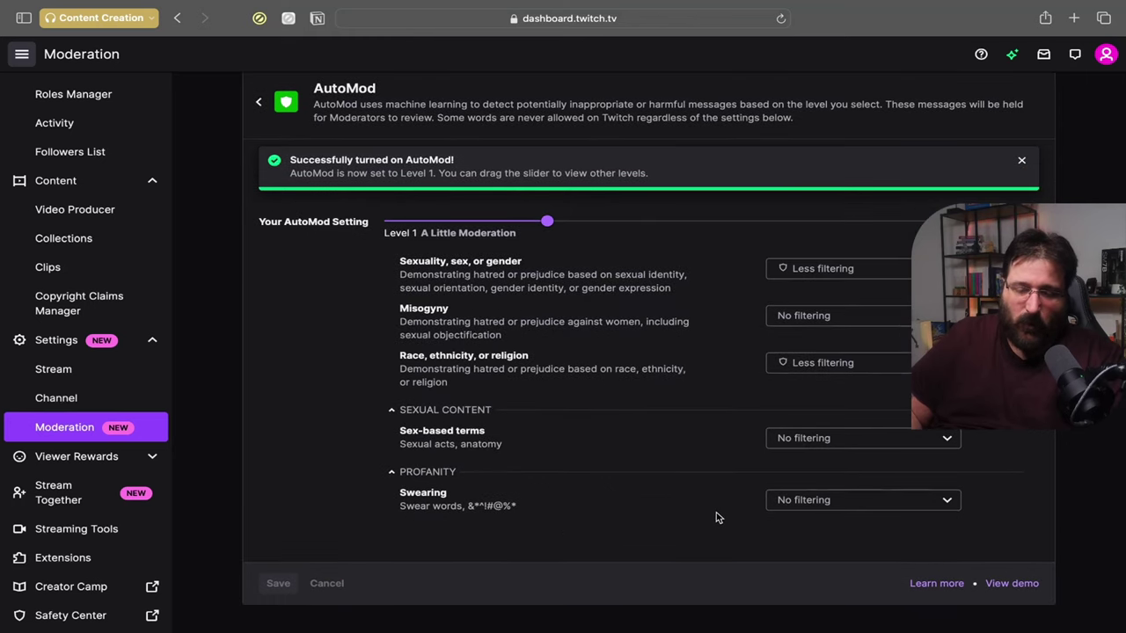
pyautogui.scroll(4, 716, 499)
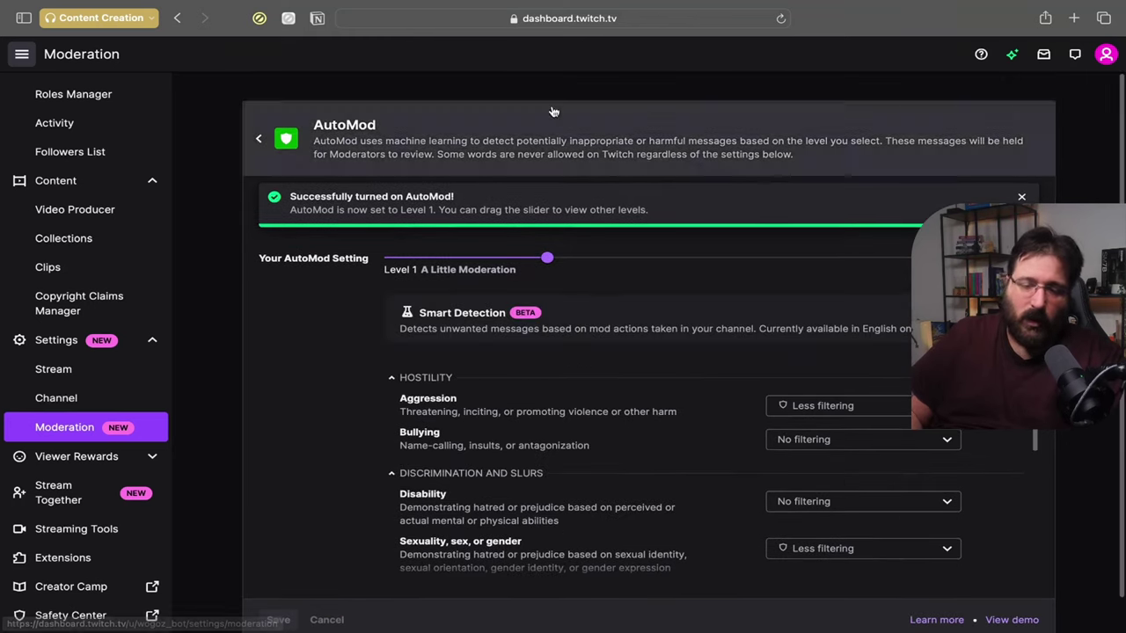
pyautogui.click(261, 139)
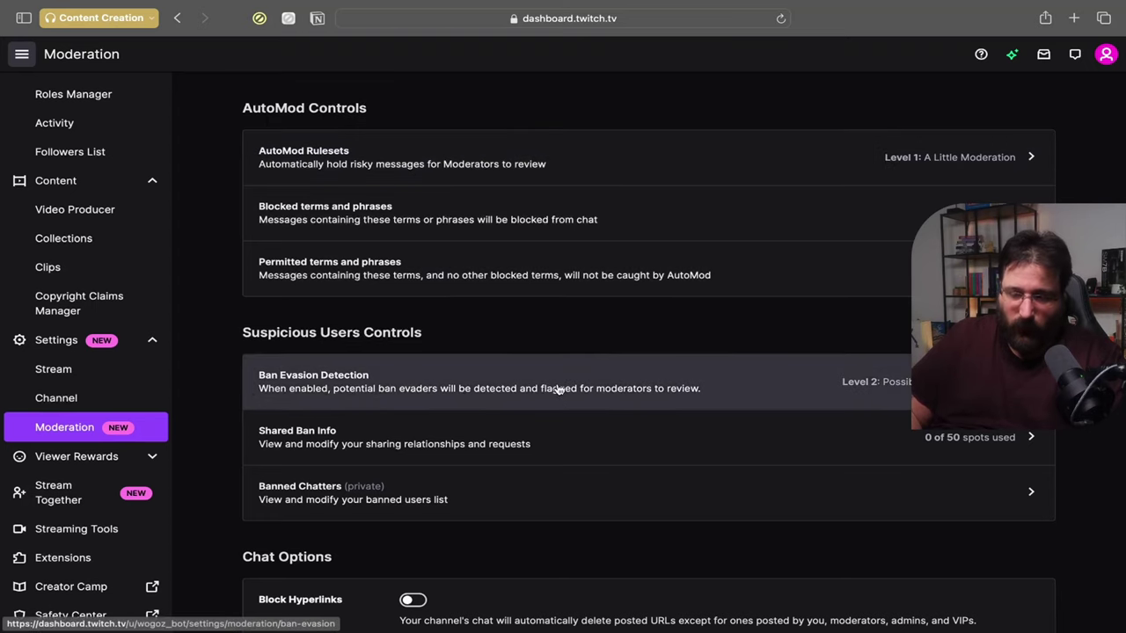
# Enable Block Hyperlinks under Chat Options in the Moderation settings.
pyautogui.scroll(-3, 555, 387)
pyautogui.scroll(-4, 556, 387)
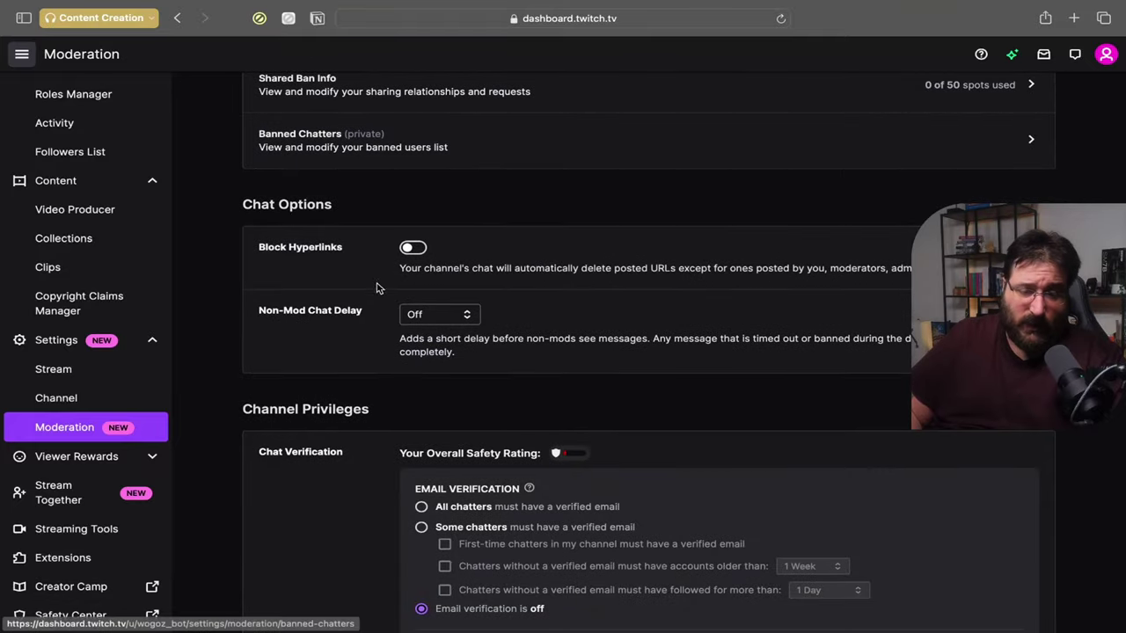
pyautogui.click(411, 249)
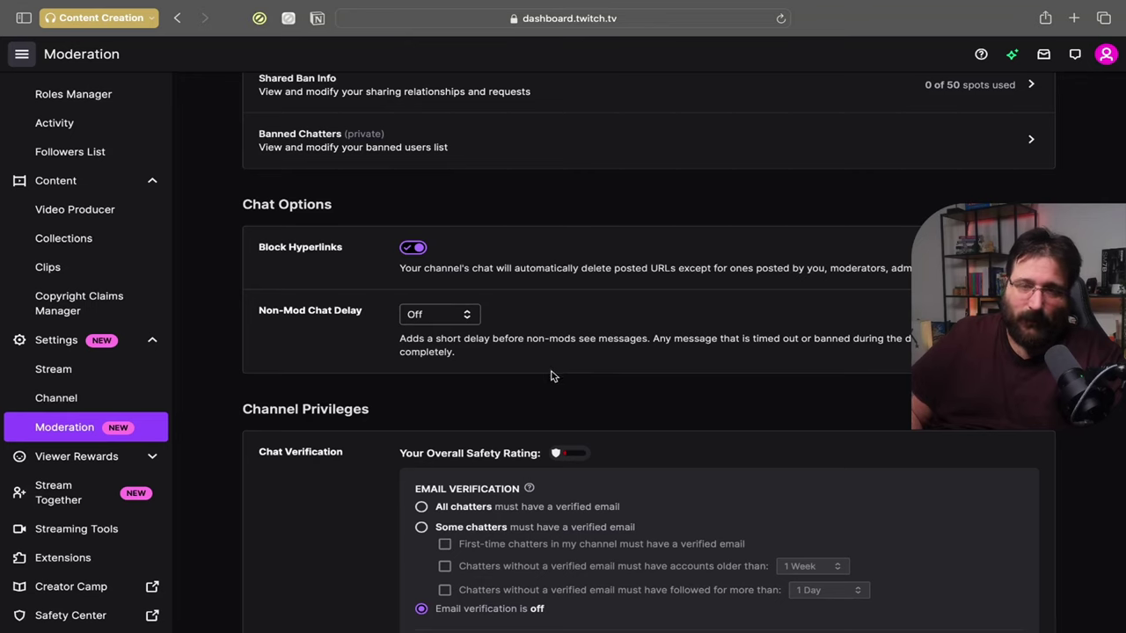
# Require a verified email from all chatters and a verified phone number from first-time chatters under Chat Verification.
pyautogui.scroll(-3, 545, 392)
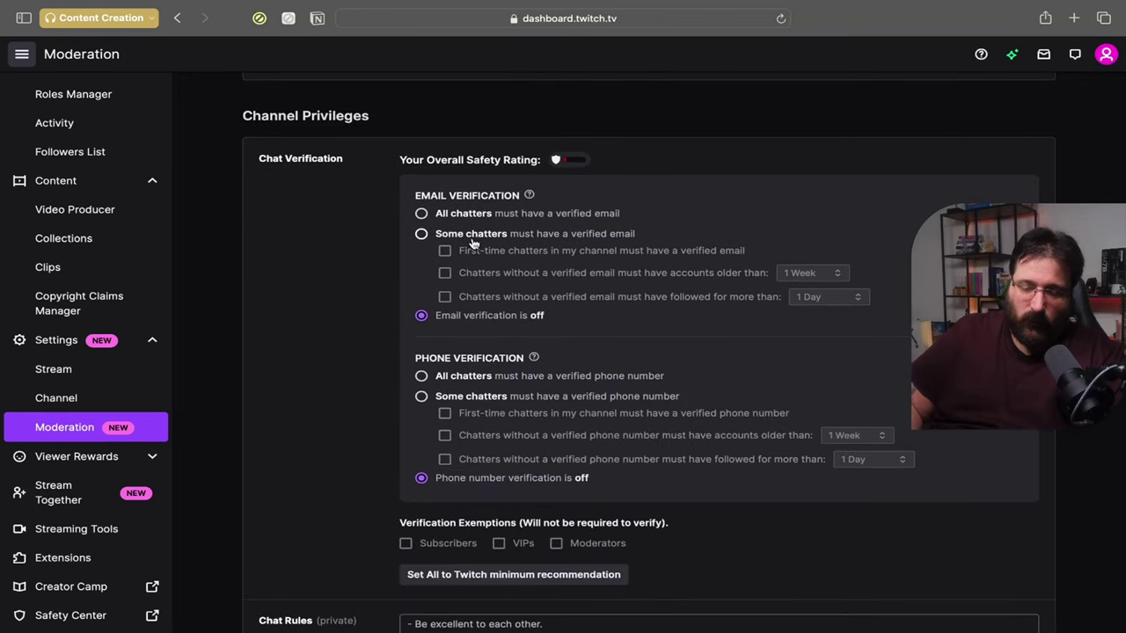
pyautogui.click(423, 214)
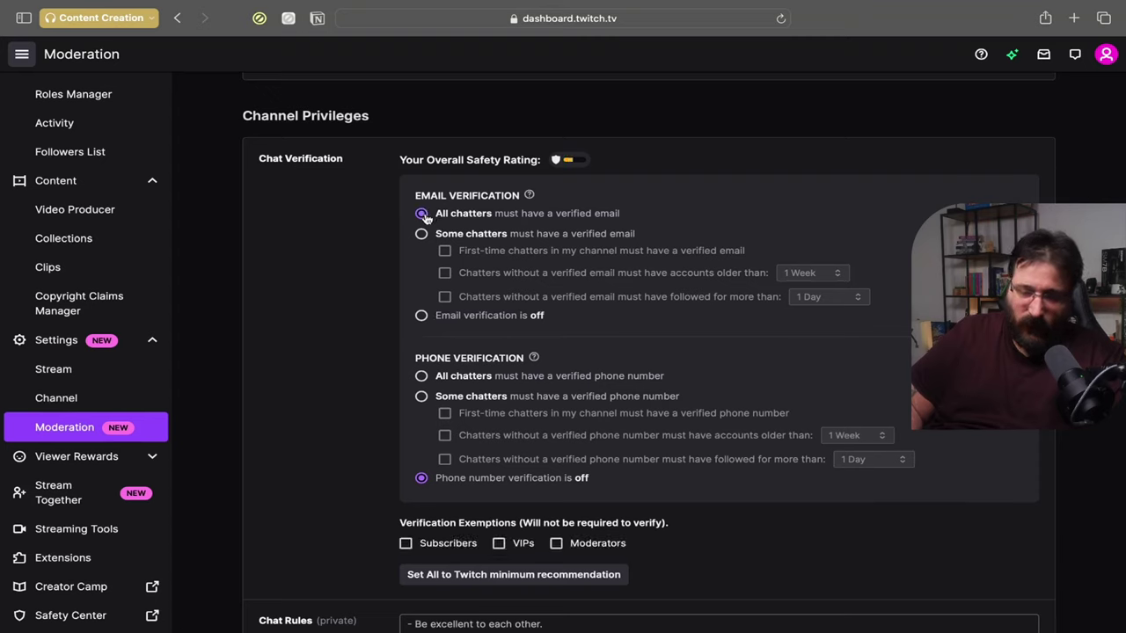
pyautogui.click(421, 396)
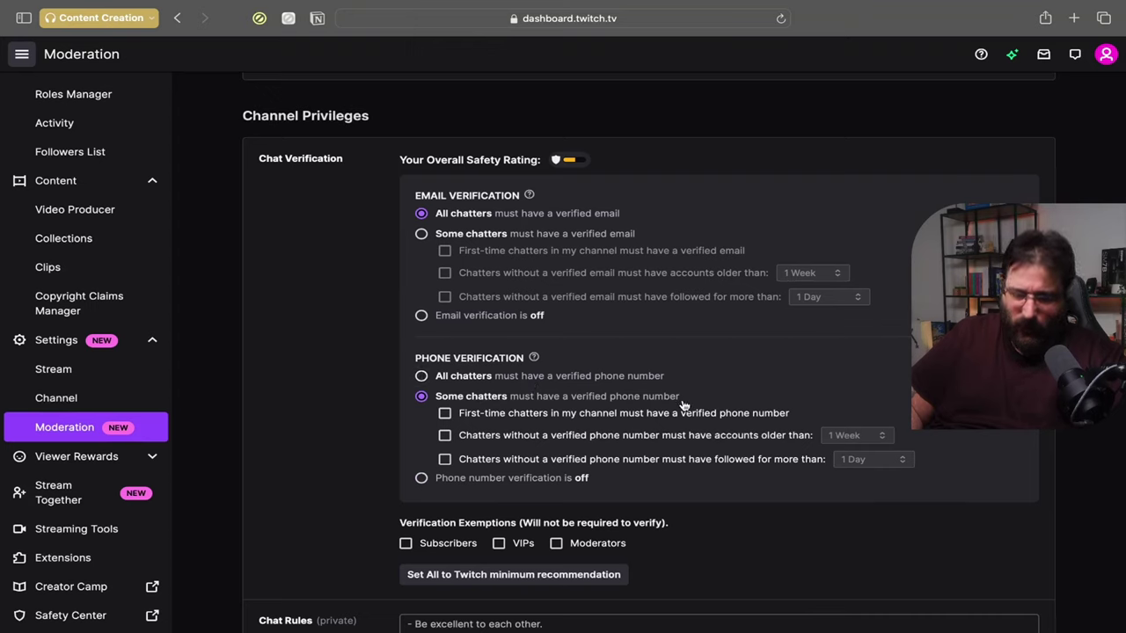
pyautogui.click(444, 412)
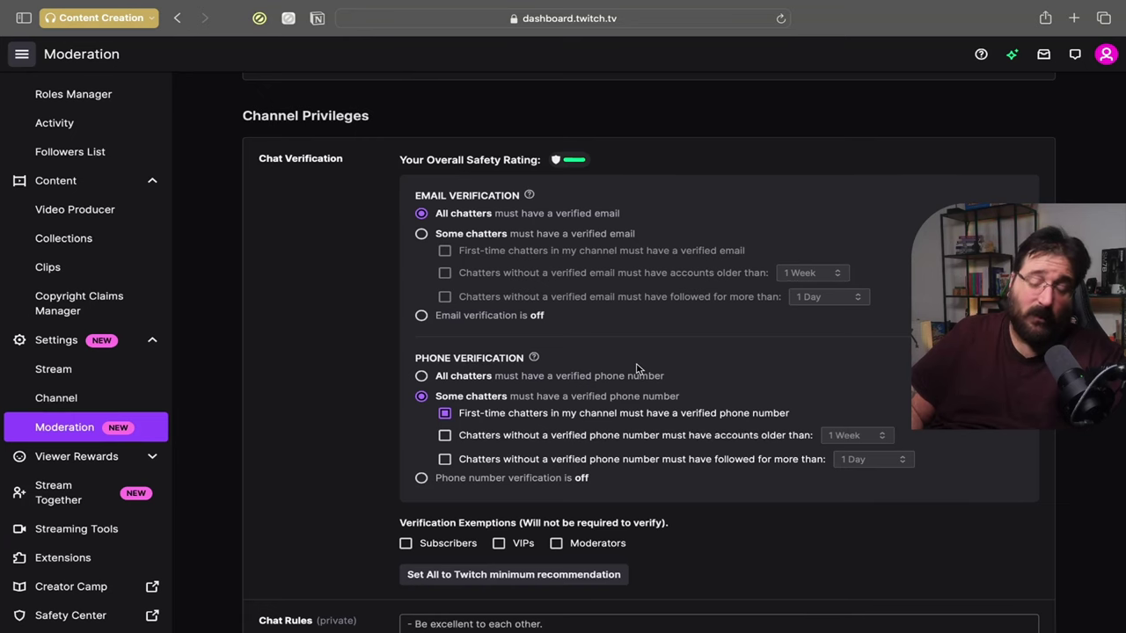
# Review the remaining Channel Privileges, from verification exemptions and chat rules to unban requests, followers-only mode and moderator tools.
pyautogui.scroll(-10, 630, 414)
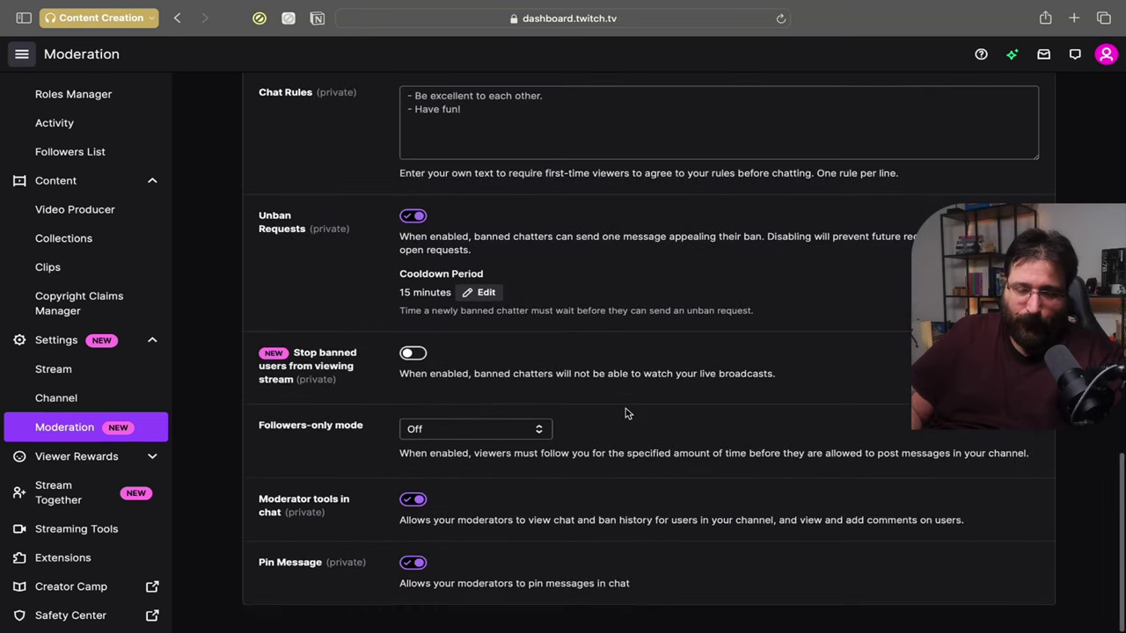
pyautogui.scroll(8, 414, 222)
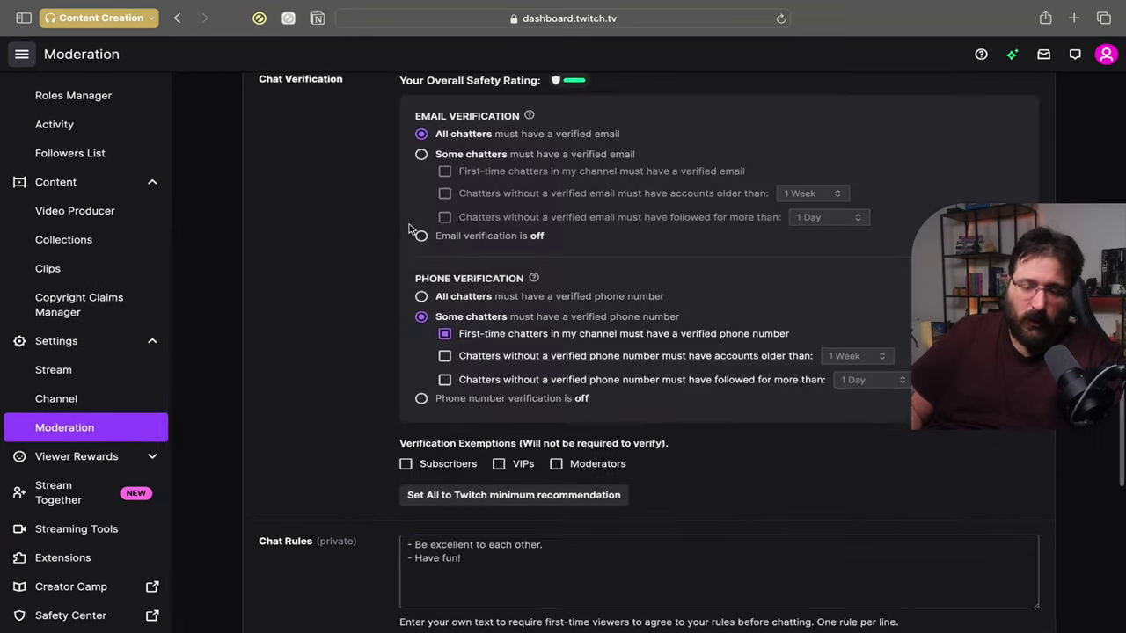
pyautogui.scroll(-1, 408, 229)
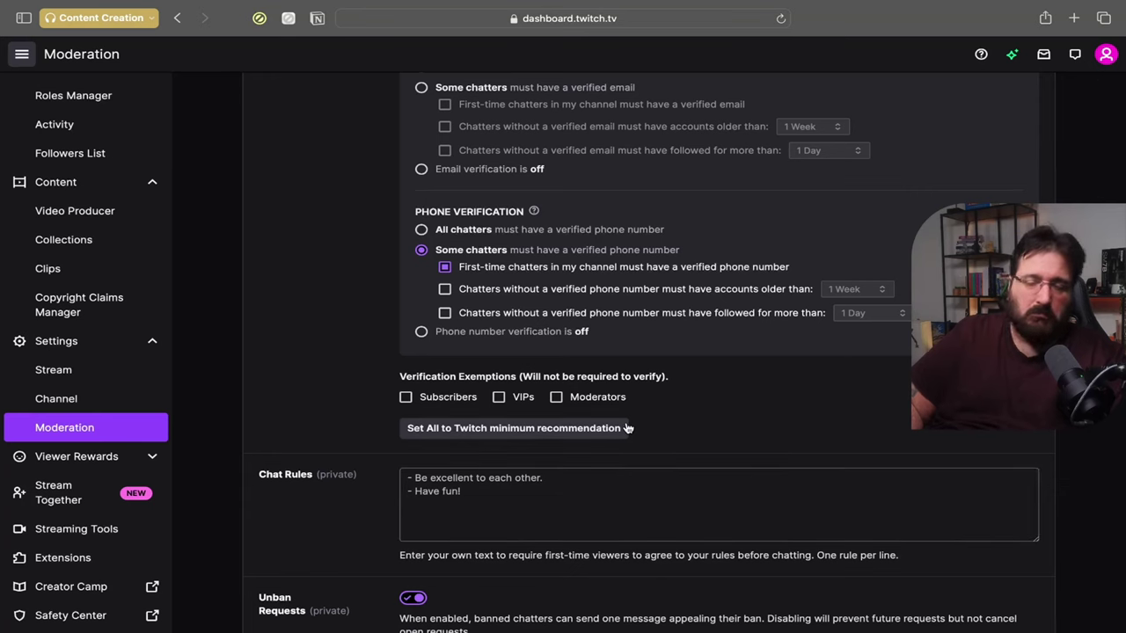
pyautogui.scroll(-6, 628, 428)
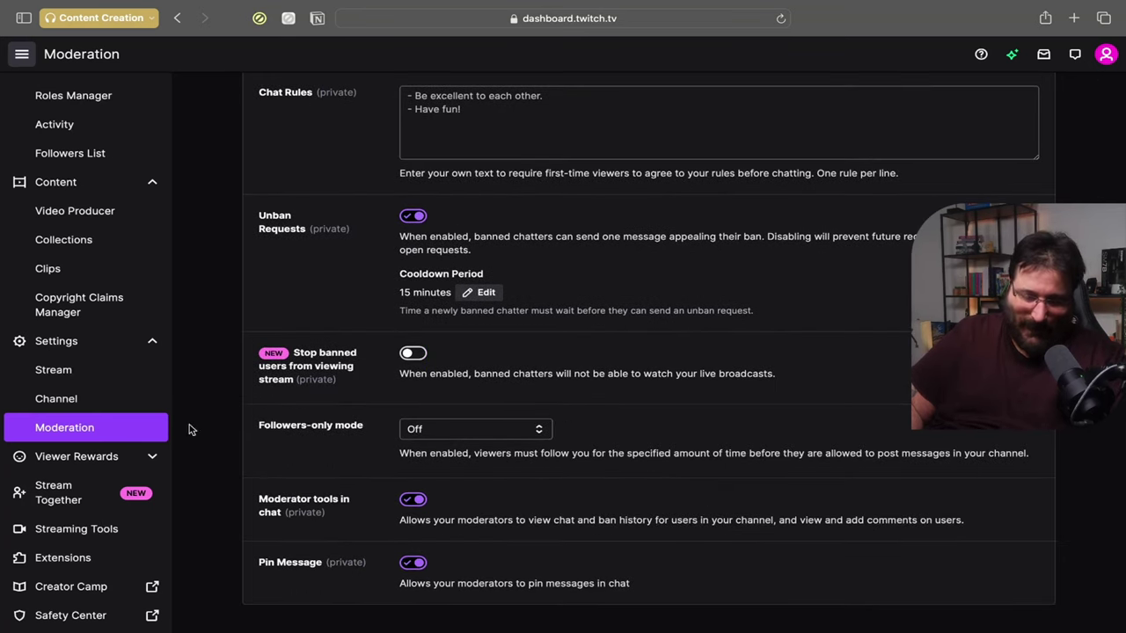
# Review the Drops and Rewards pages under Viewer Rewards and the Stream Together page.
pyautogui.click(73, 457)
pyautogui.scroll(-1, 78, 453)
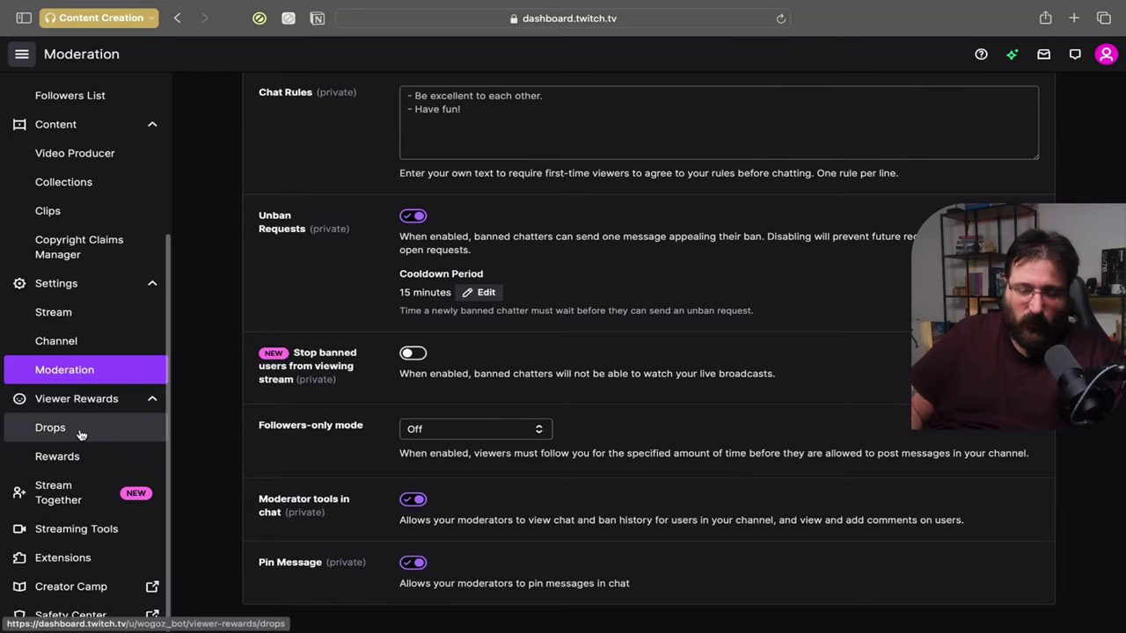
pyautogui.click(80, 434)
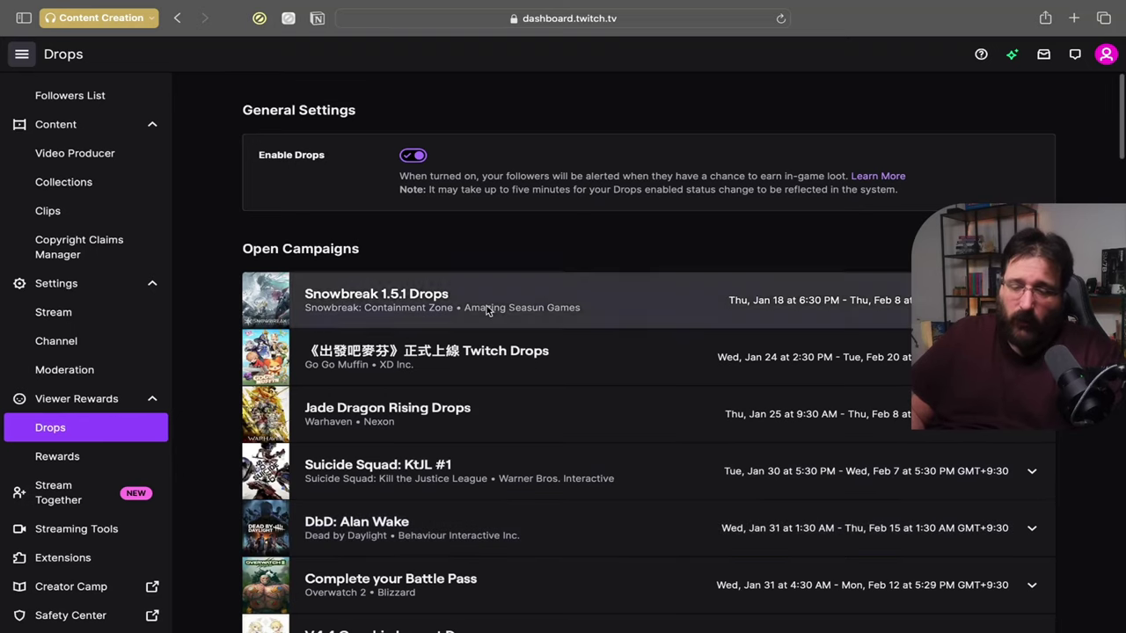
pyautogui.click(56, 463)
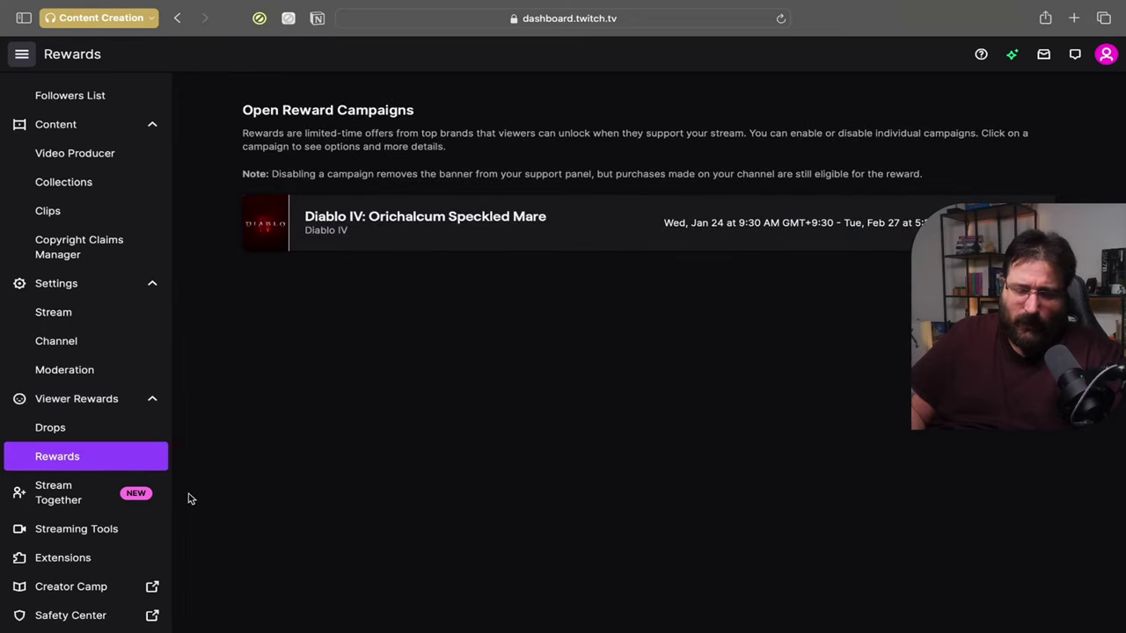
pyautogui.click(106, 498)
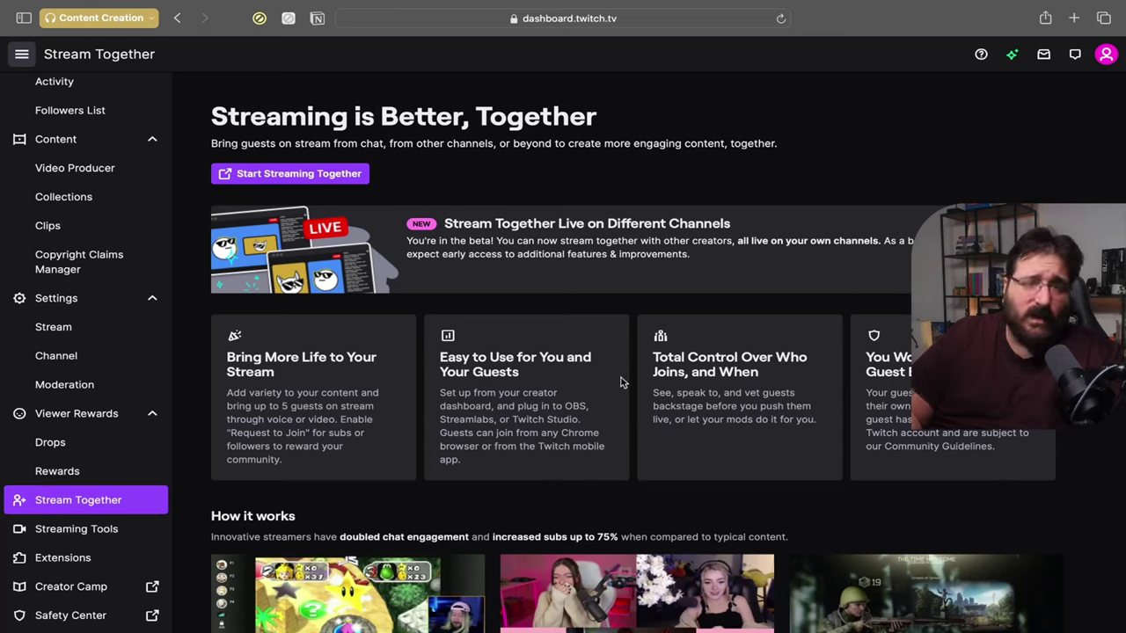
# Review the Streaming Tools page and its third-party connections, including Crowd Control, StreamElements, Streamlabs and Throne.
pyautogui.click(71, 532)
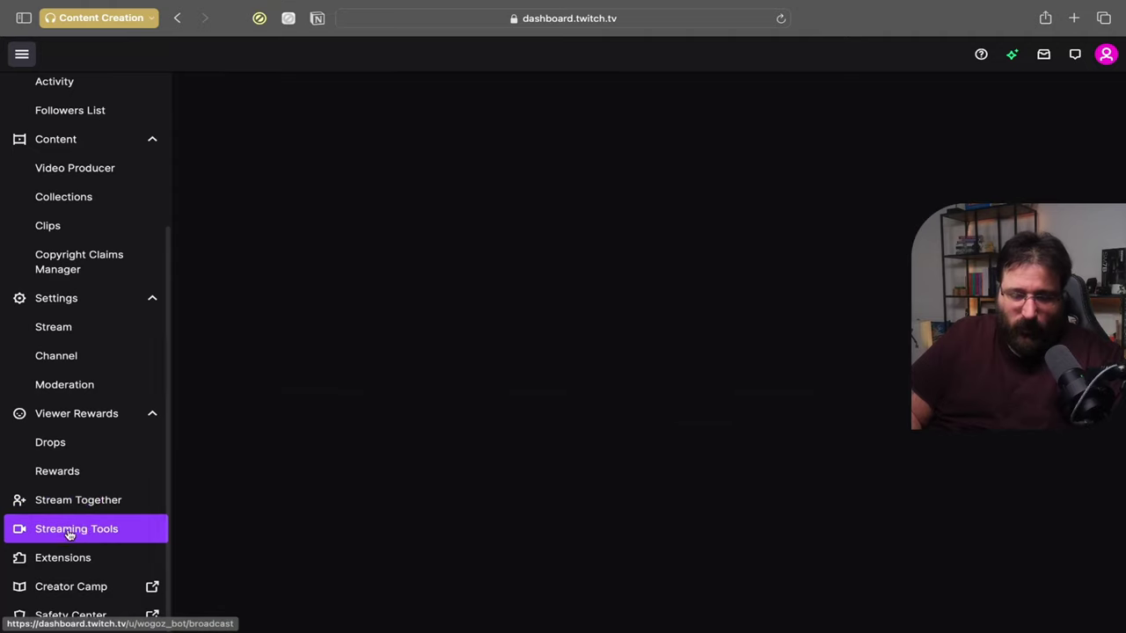
pyautogui.scroll(-1, 510, 435)
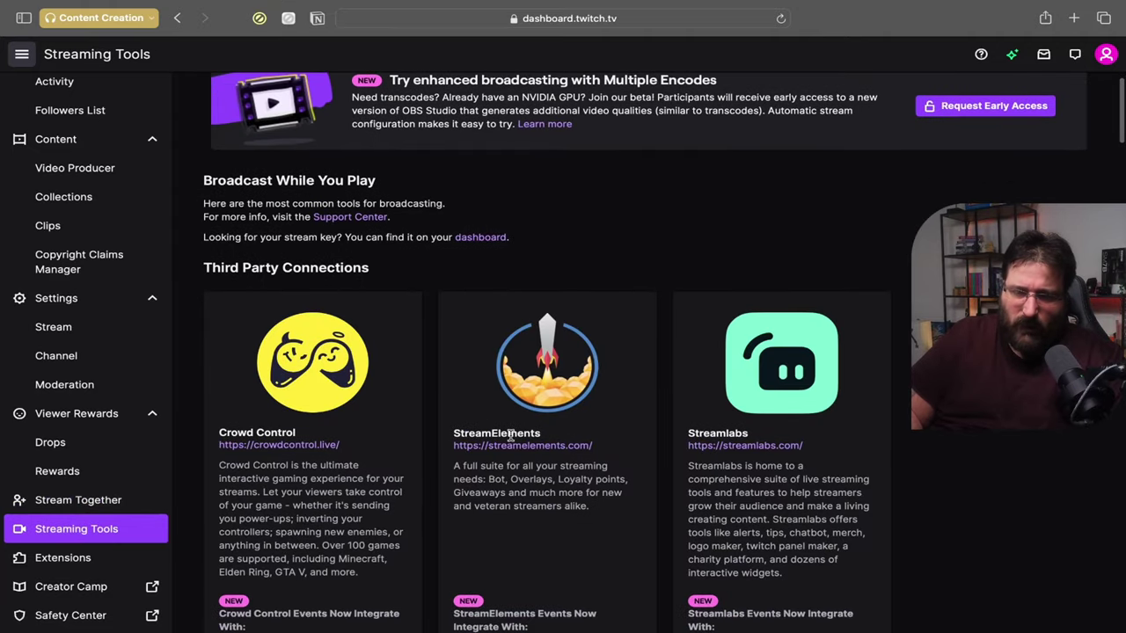
pyautogui.scroll(-2, 510, 435)
pyautogui.scroll(3, 512, 438)
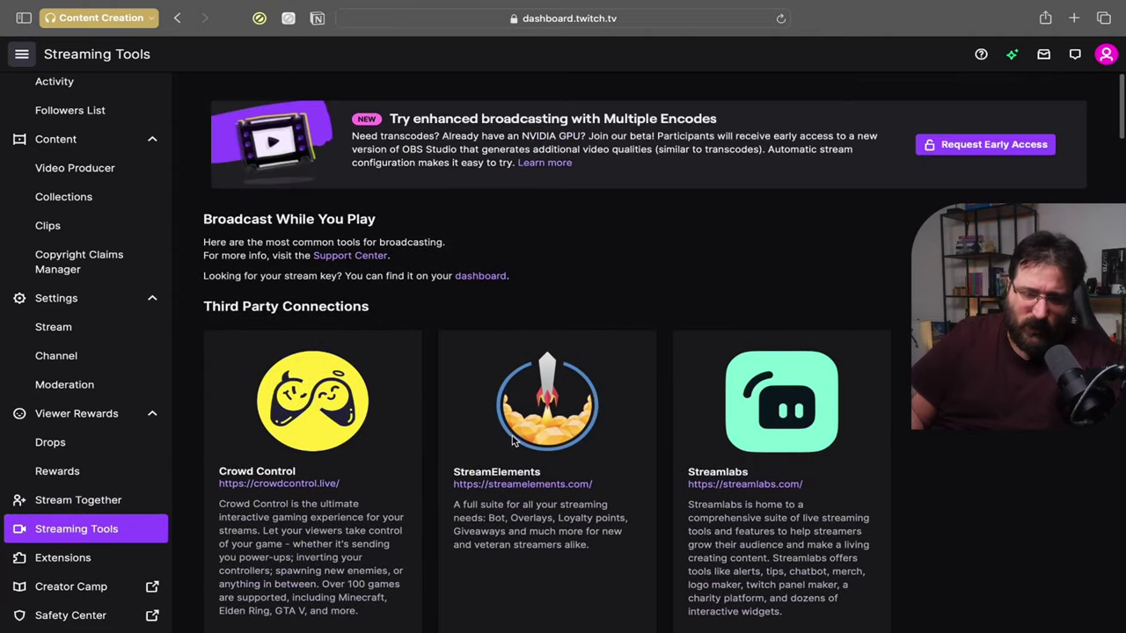
pyautogui.scroll(-10, 512, 439)
pyautogui.scroll(5, 535, 502)
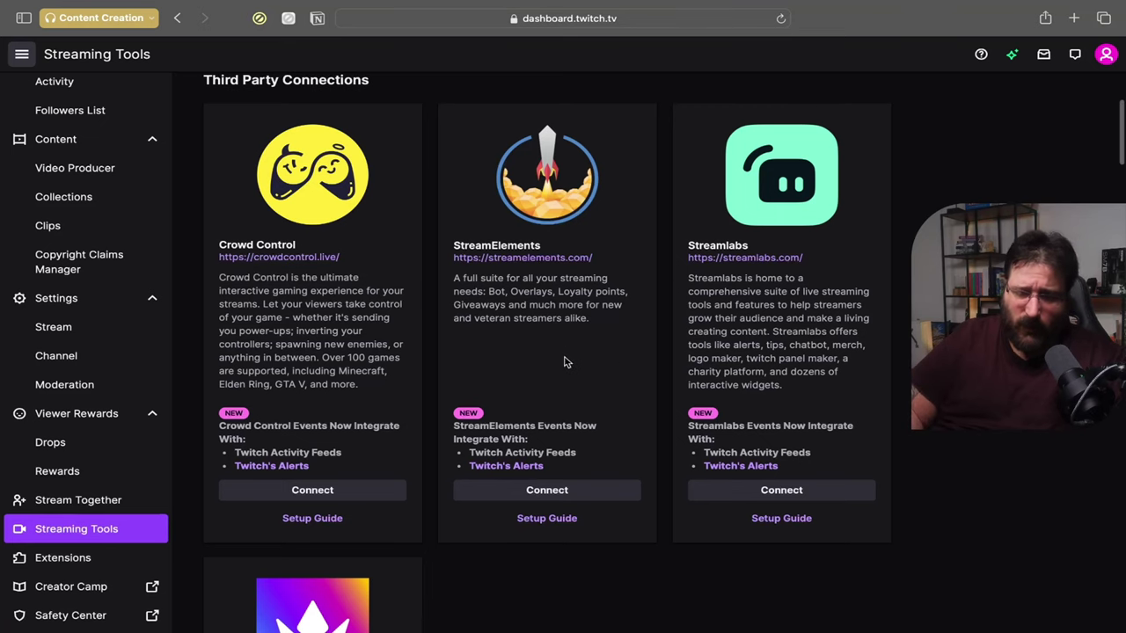
pyautogui.scroll(-1, 577, 457)
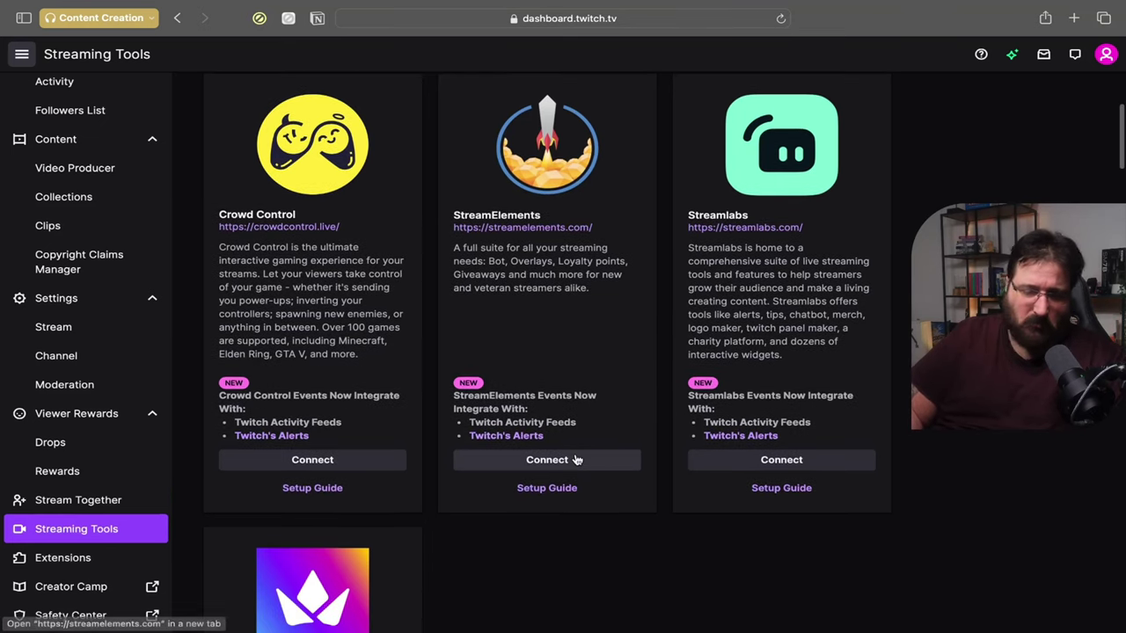
pyautogui.scroll(-5, 577, 457)
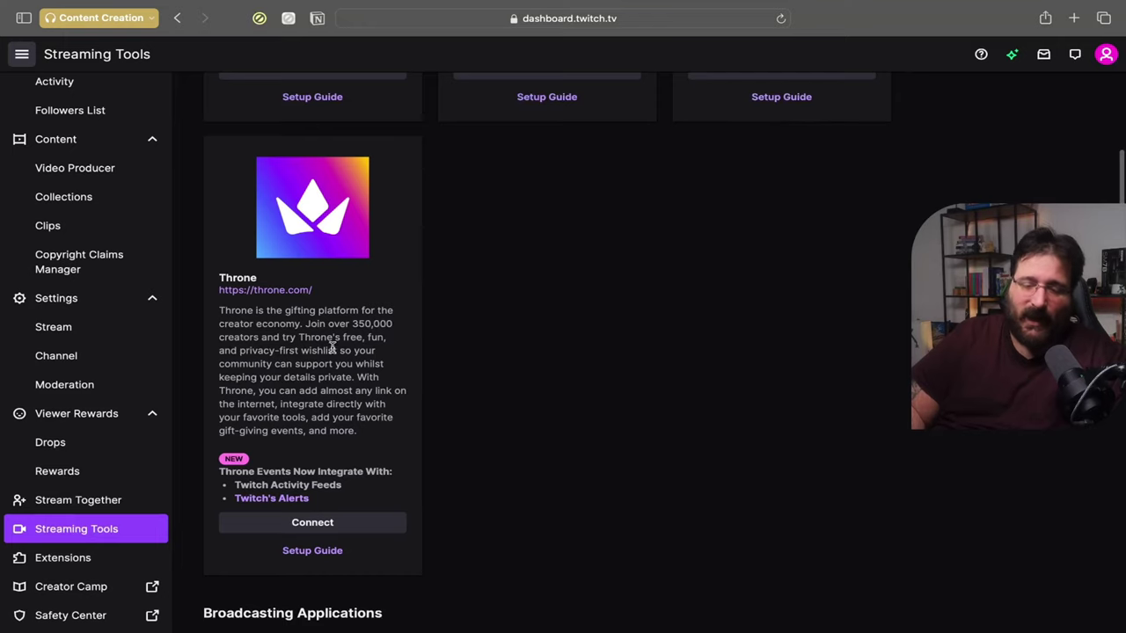
# Browse the Extensions page's featured extensions and Discover Extensions categories.
pyautogui.click(94, 560)
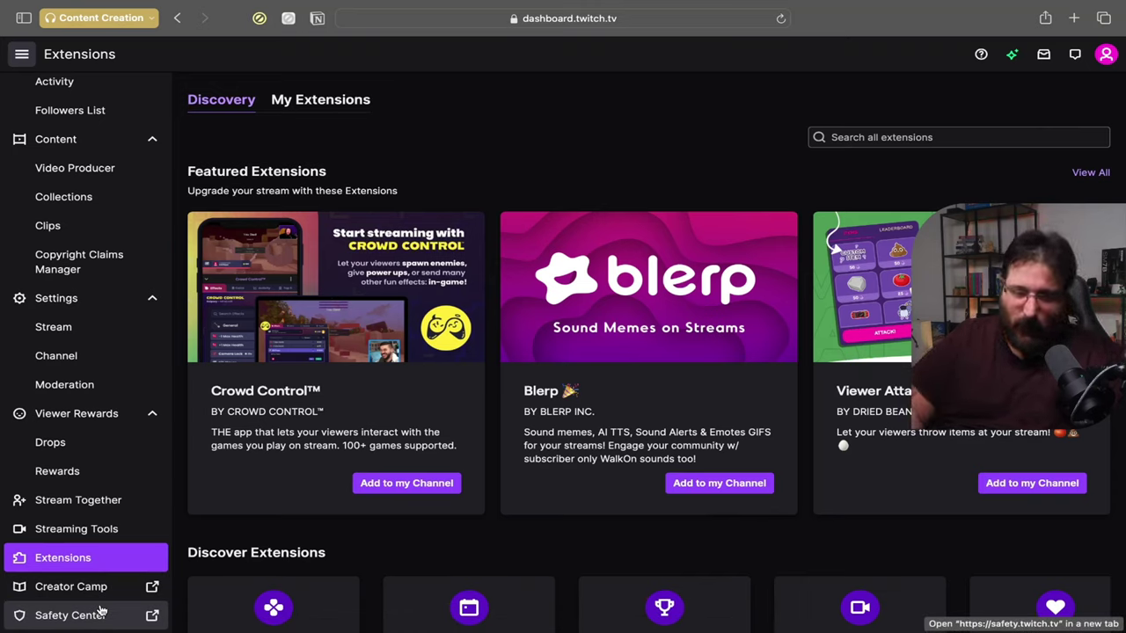
pyautogui.scroll(-2, 410, 401)
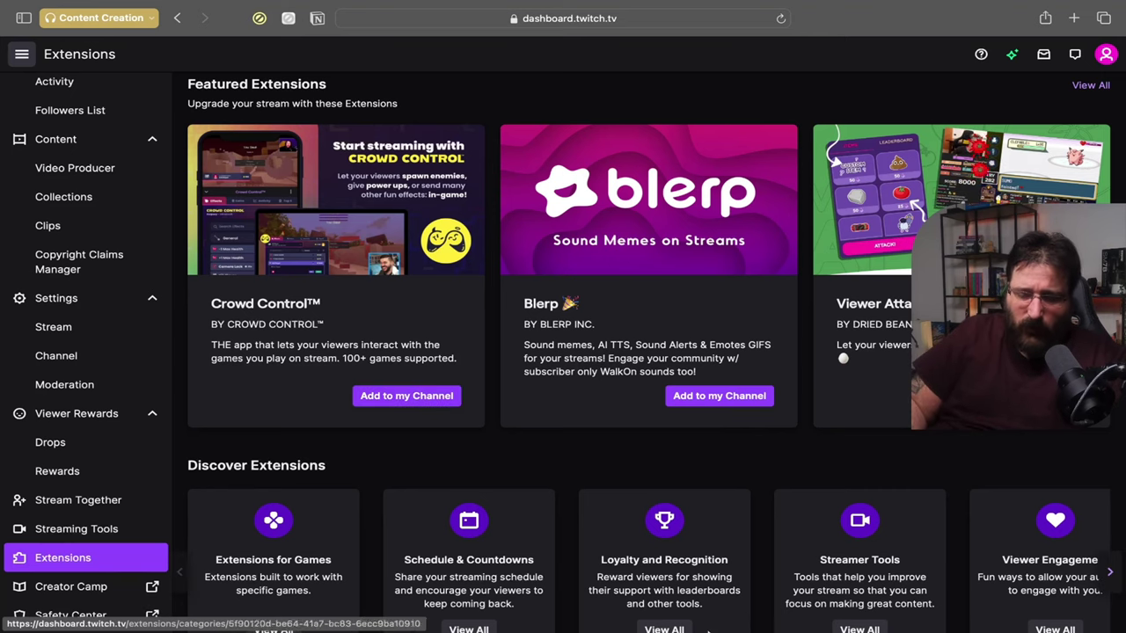
pyautogui.click(1114, 572)
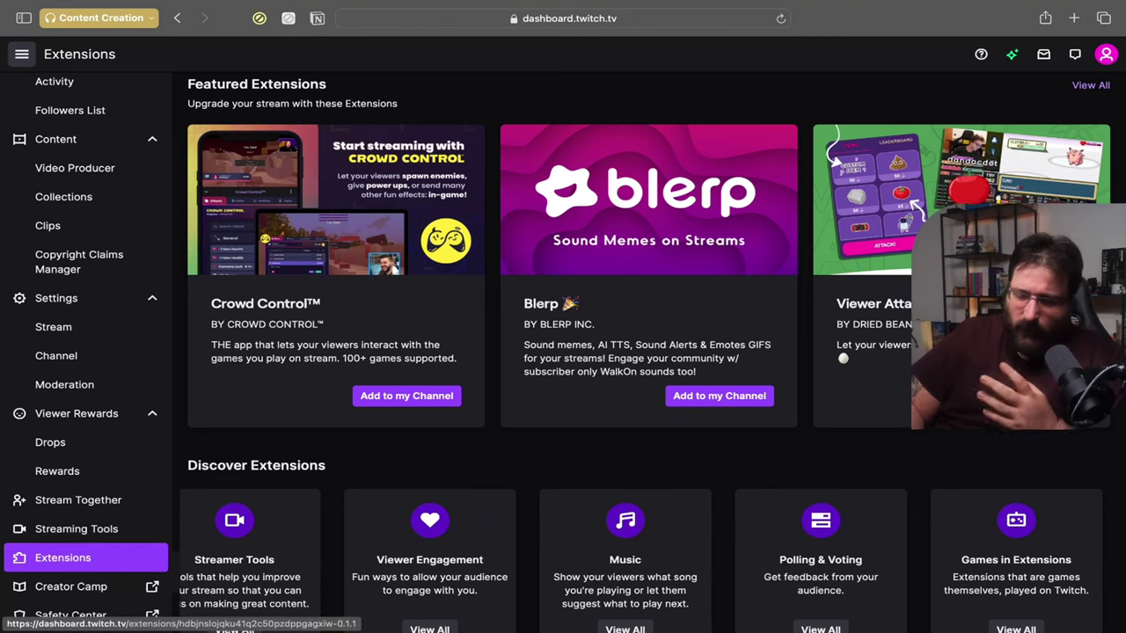
# Browse the Extensions discovery page's sections, from Get Started With Extensions and New and Noteworthy to Stats and Trackers and Extensions On the Go.
pyautogui.scroll(-5, 788, 628)
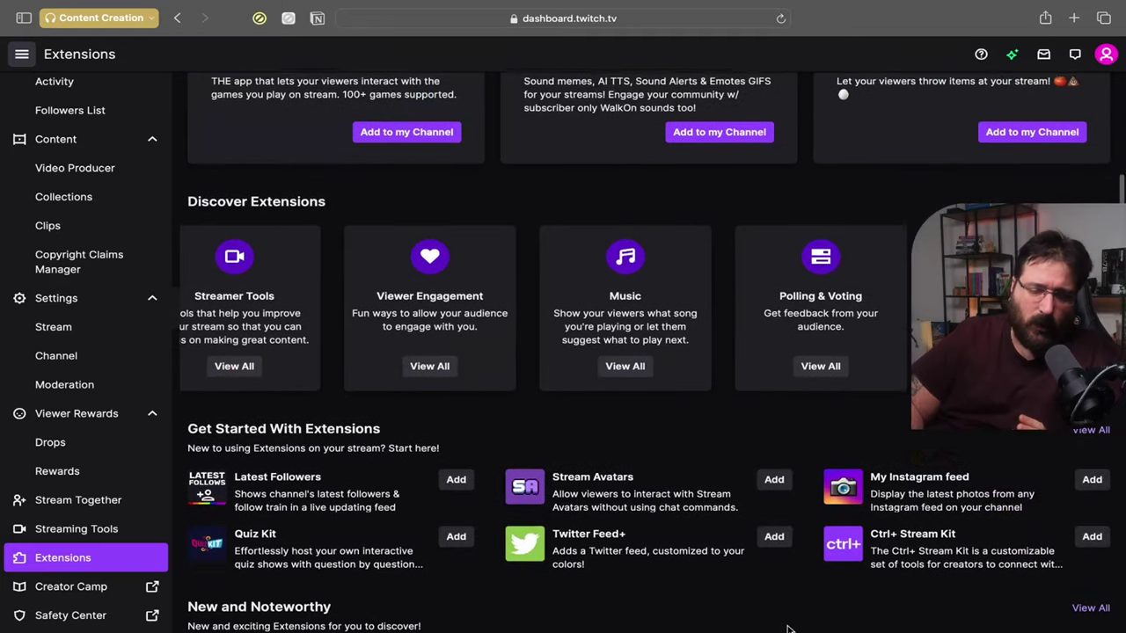
pyautogui.scroll(-1, 788, 628)
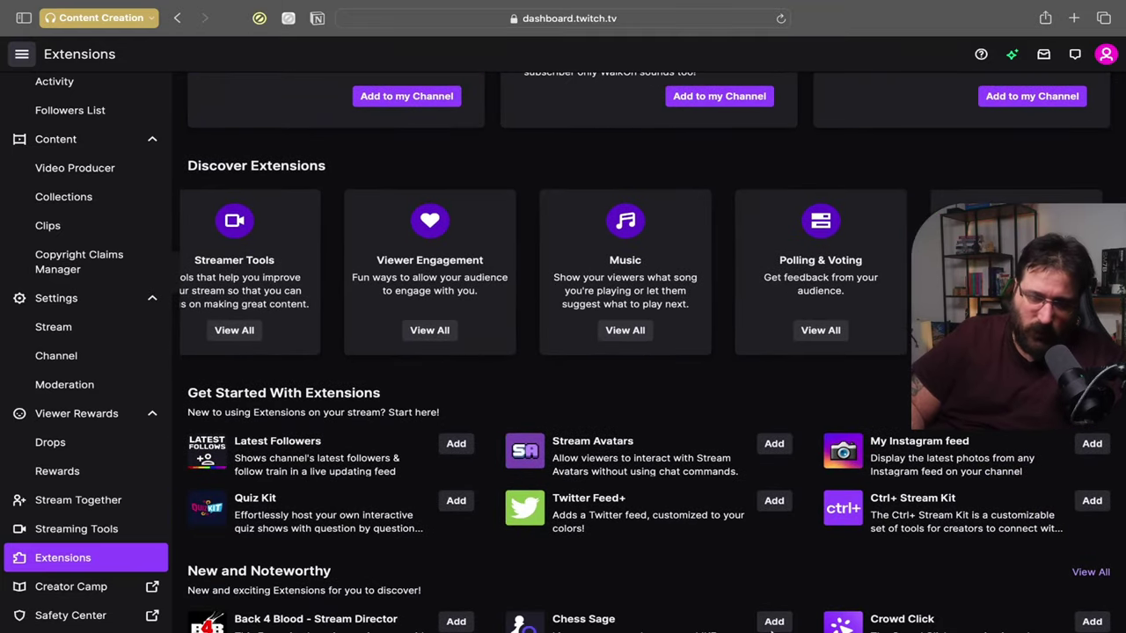
pyautogui.scroll(3, 528, 396)
pyautogui.scroll(-9, 468, 329)
pyautogui.scroll(-3, 468, 329)
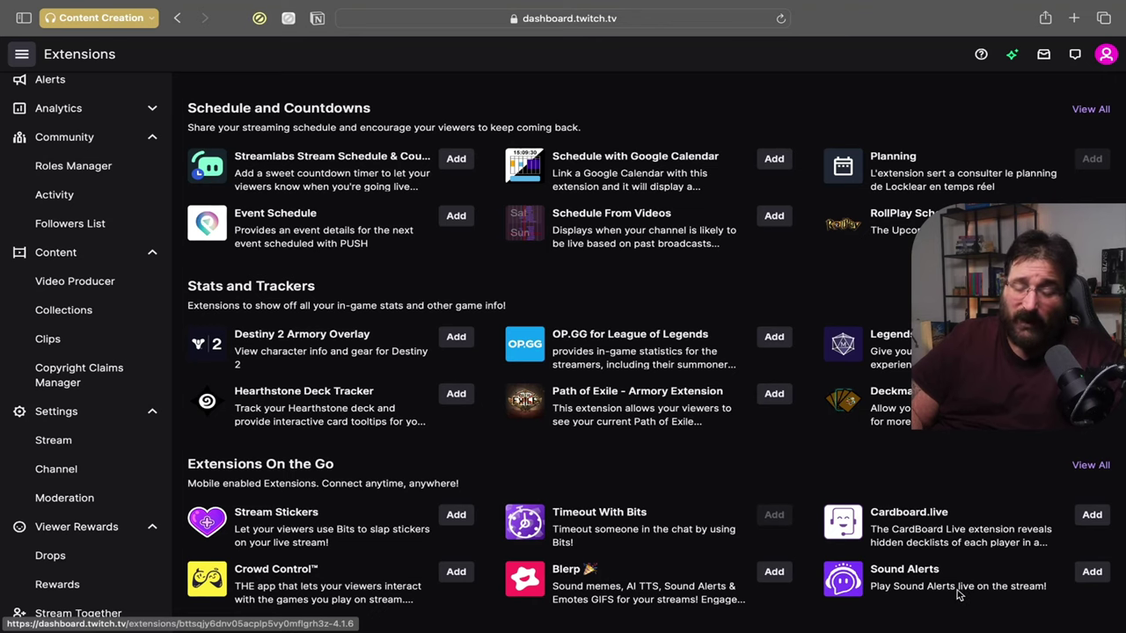
pyautogui.scroll(-1, 796, 483)
pyautogui.scroll(3, 796, 484)
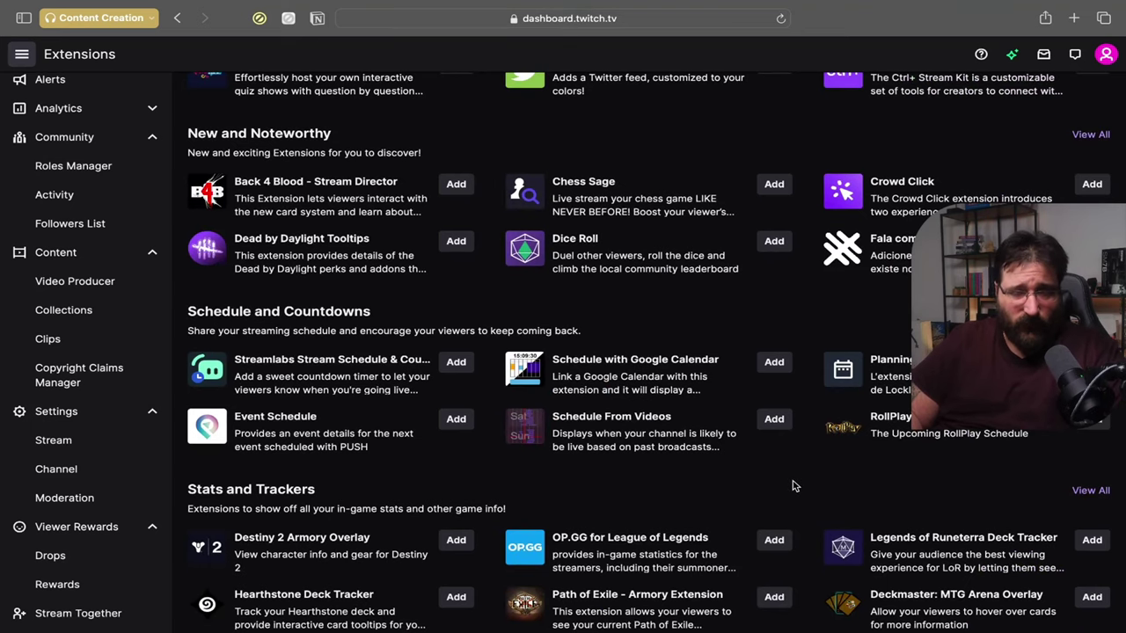
pyautogui.scroll(10, 791, 483)
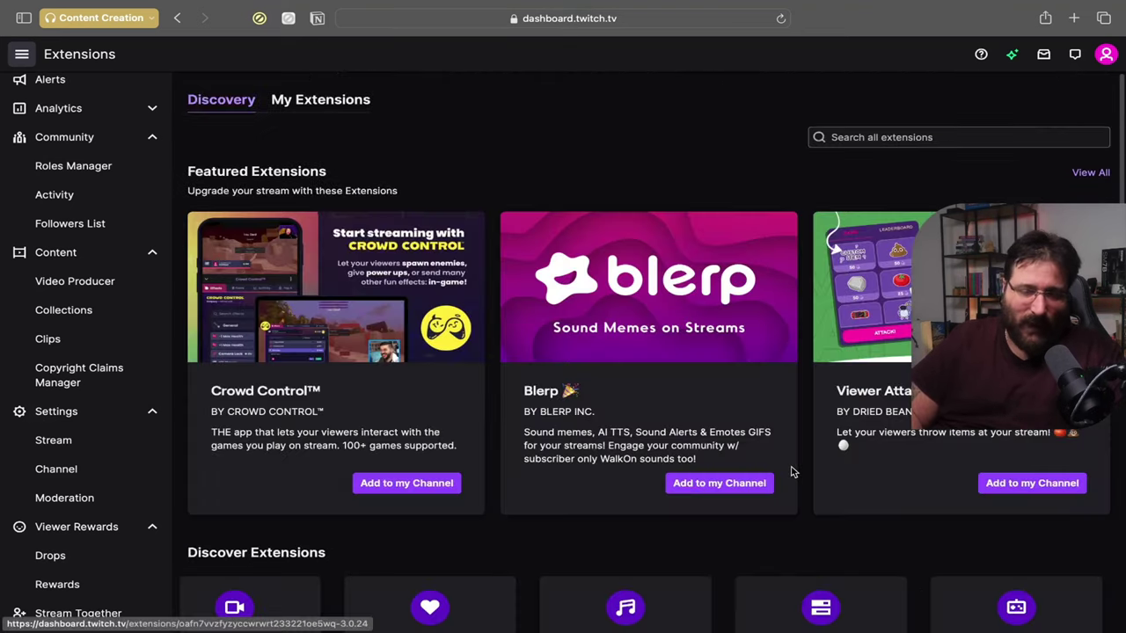
pyautogui.scroll(-6, 792, 472)
pyautogui.scroll(3, 535, 334)
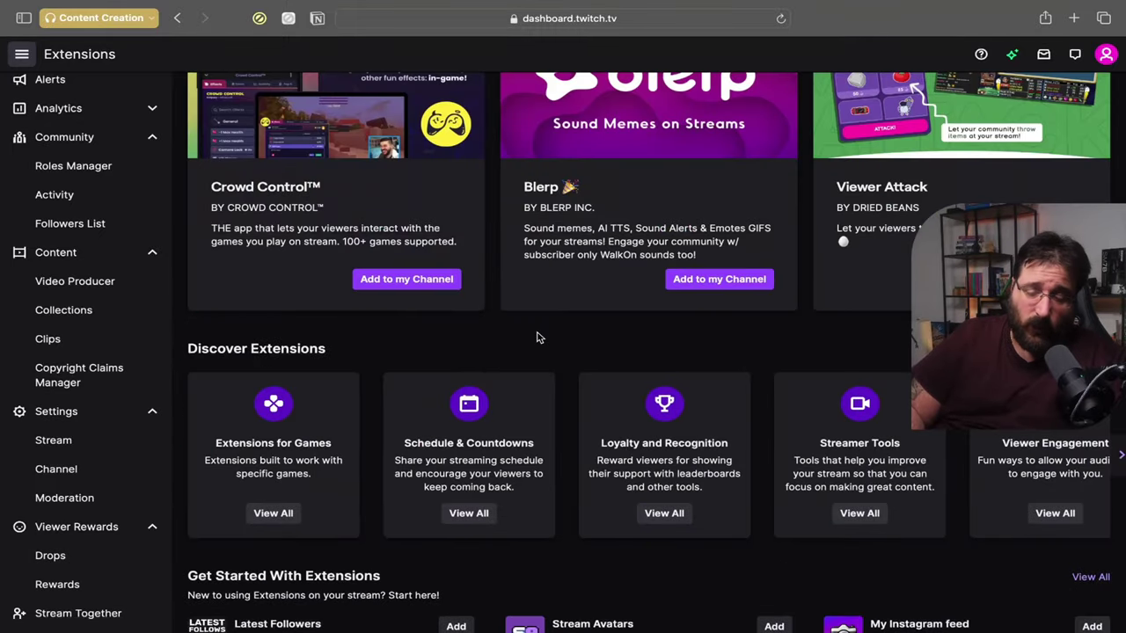
# Open the full Get Started With Extensions list and review the extensions it offers.
pyautogui.scroll(-4, 539, 338)
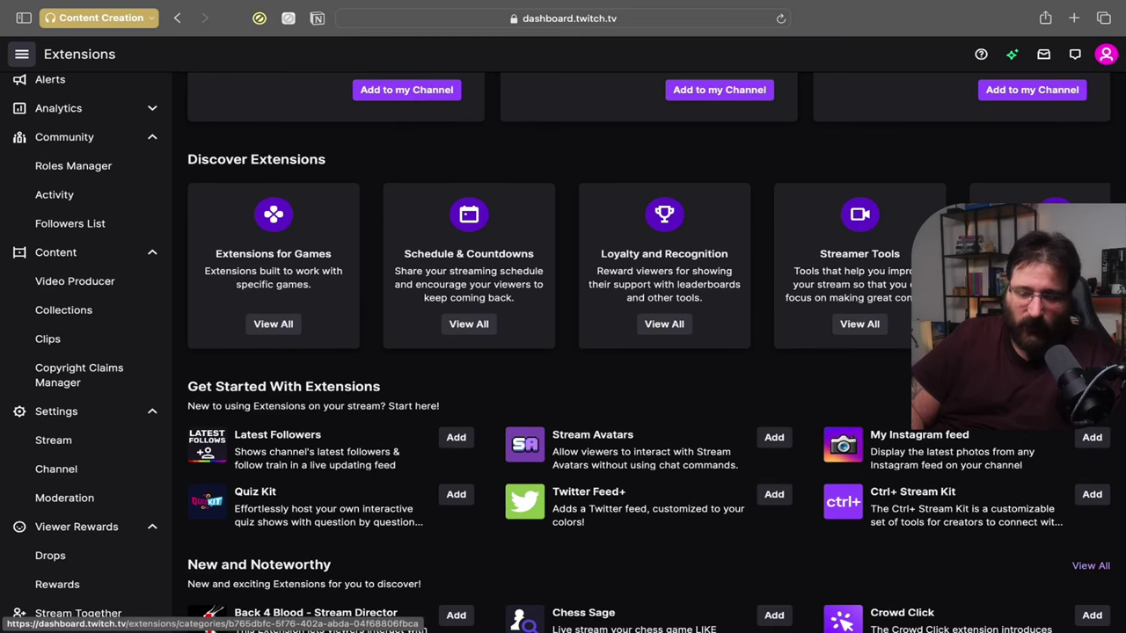
pyautogui.click(1047, 264)
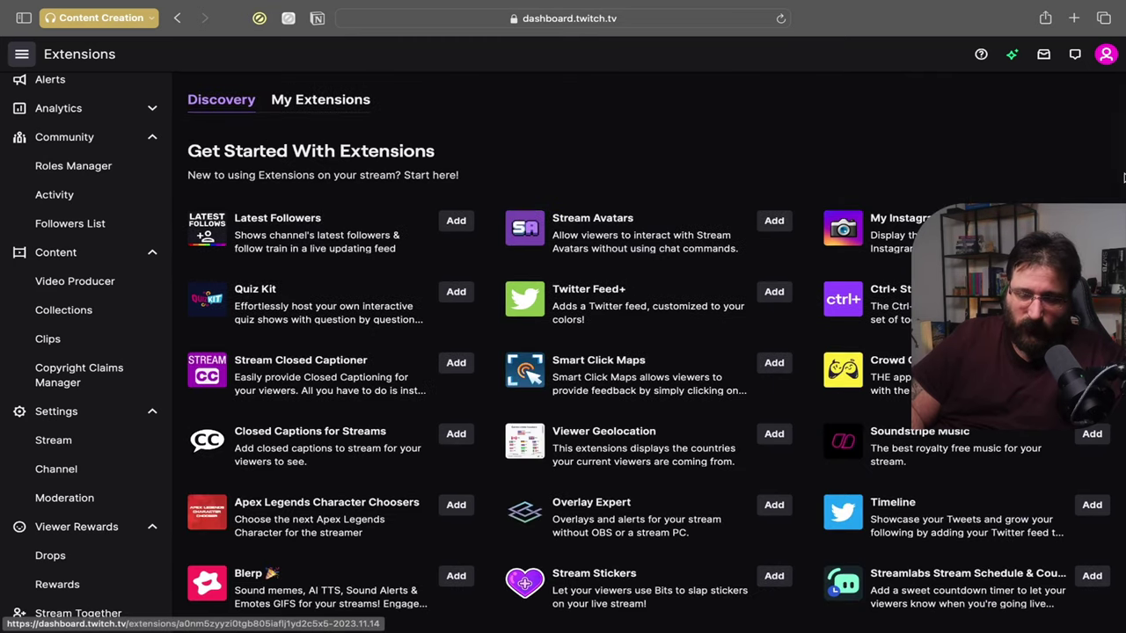
pyautogui.scroll(-1, 558, 479)
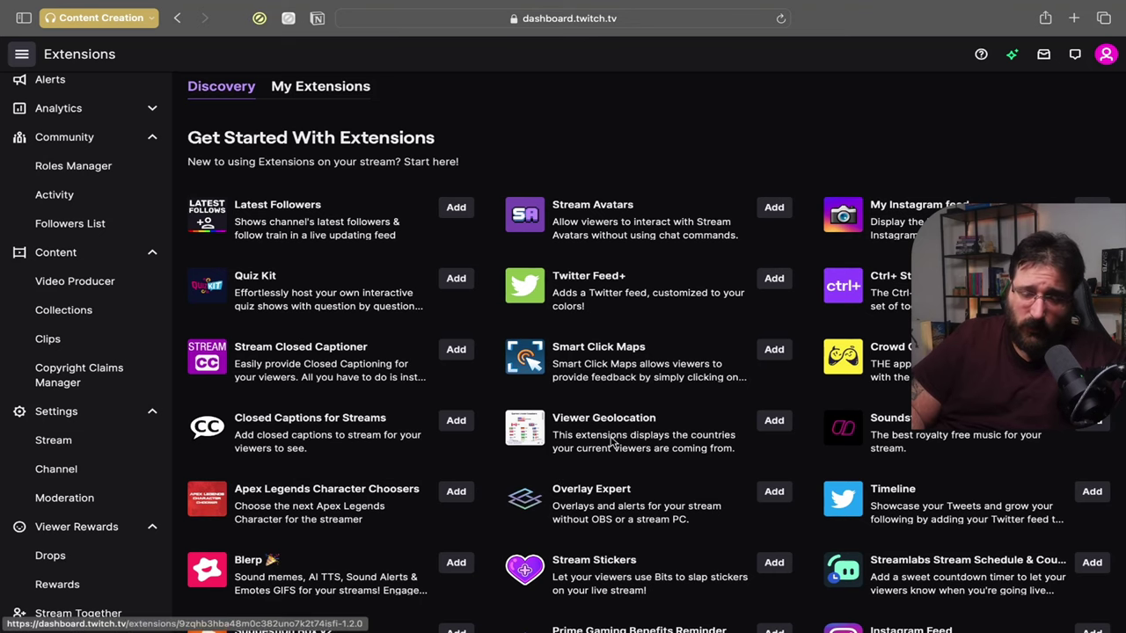
pyautogui.scroll(1, 452, 396)
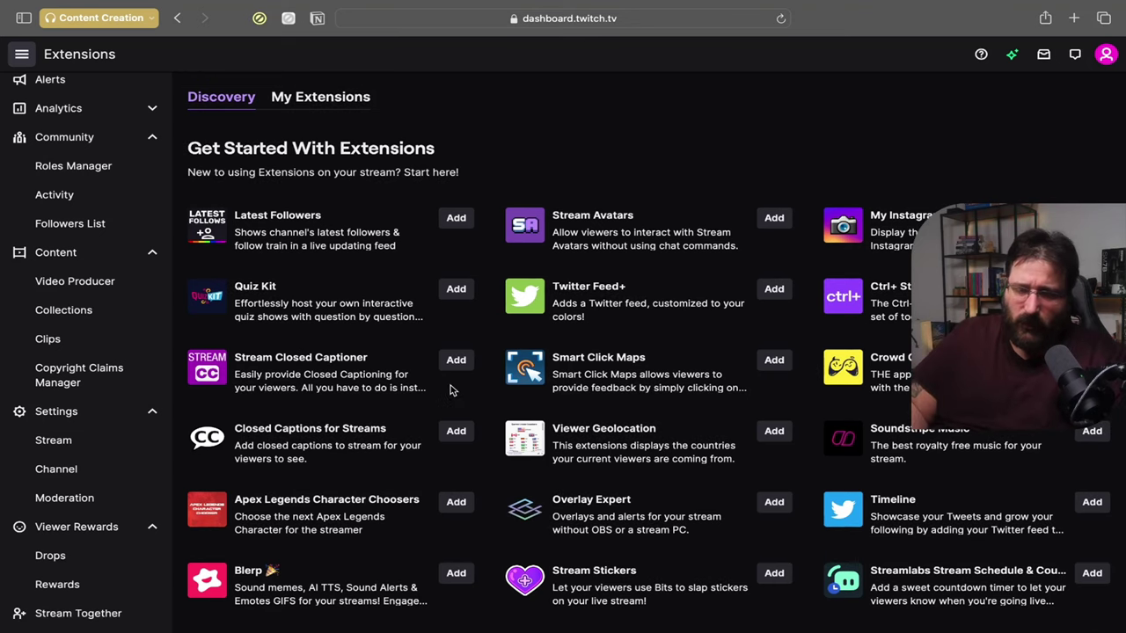
# Return to the main extension Discovery page and review its Viewer Engagement and Loyalty and Recognition sections.
pyautogui.click(208, 99)
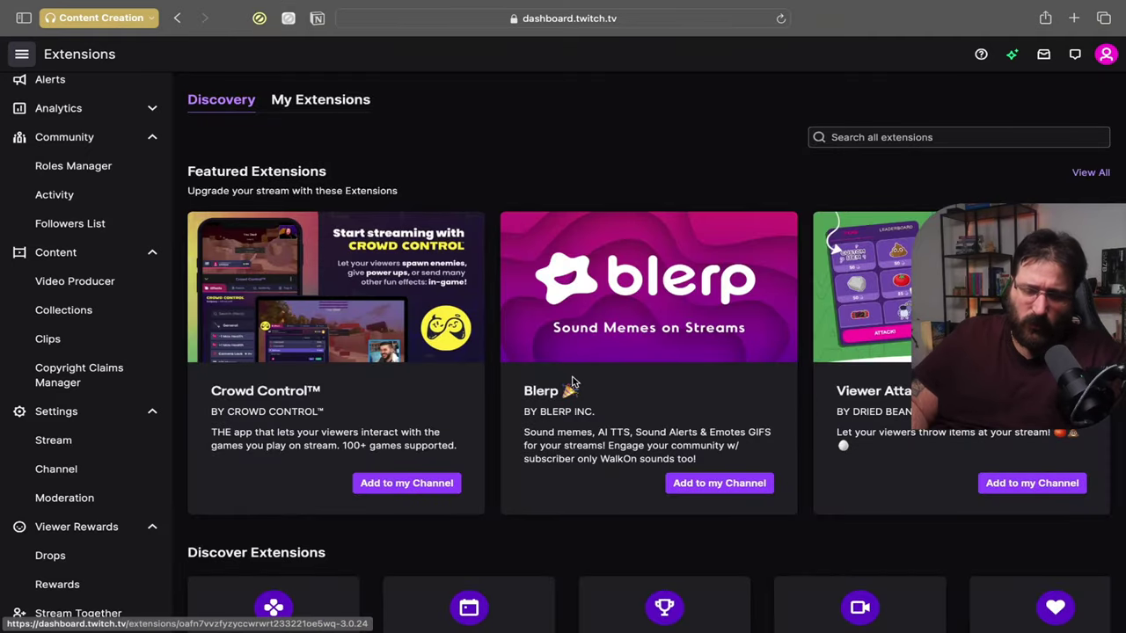
pyautogui.scroll(-10, 585, 561)
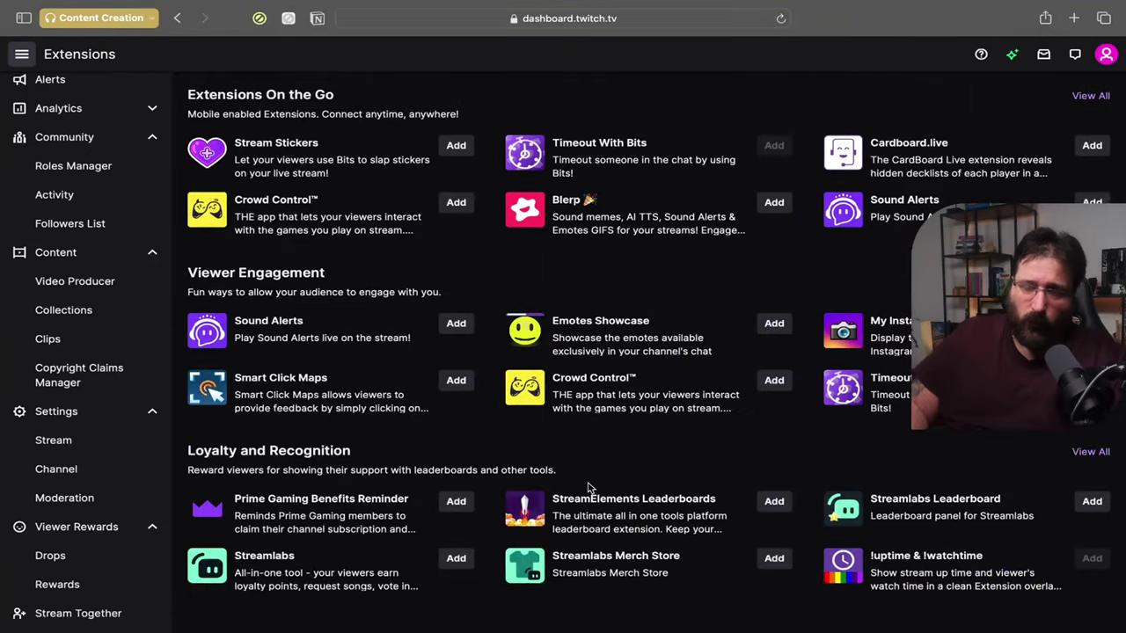